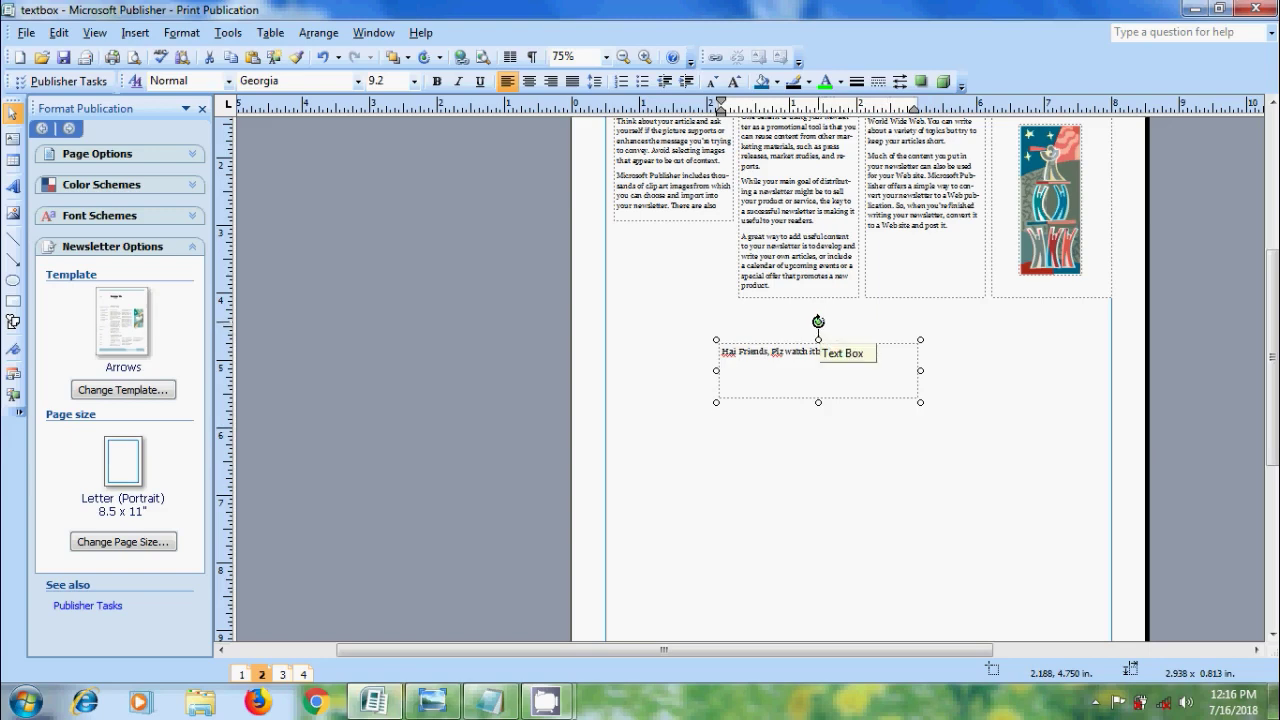
- Rotate the "Hai Friends" text box about 45 degrees counterclockwise and move it to the page's left side below the articles
{"action": "left_click_drag", "start_coordinate": [818, 321], "coordinate": [784, 337]}
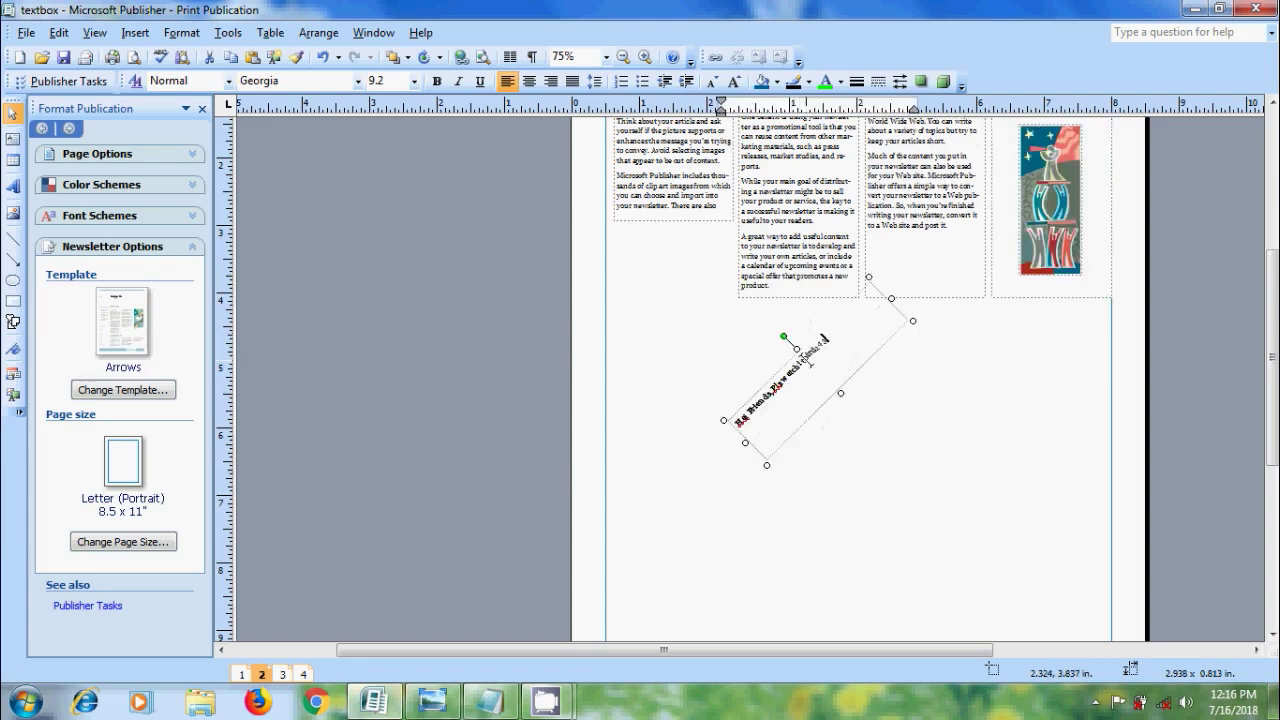
{"action": "left_click_drag", "start_coordinate": [857, 395], "coordinate": [756, 412]}
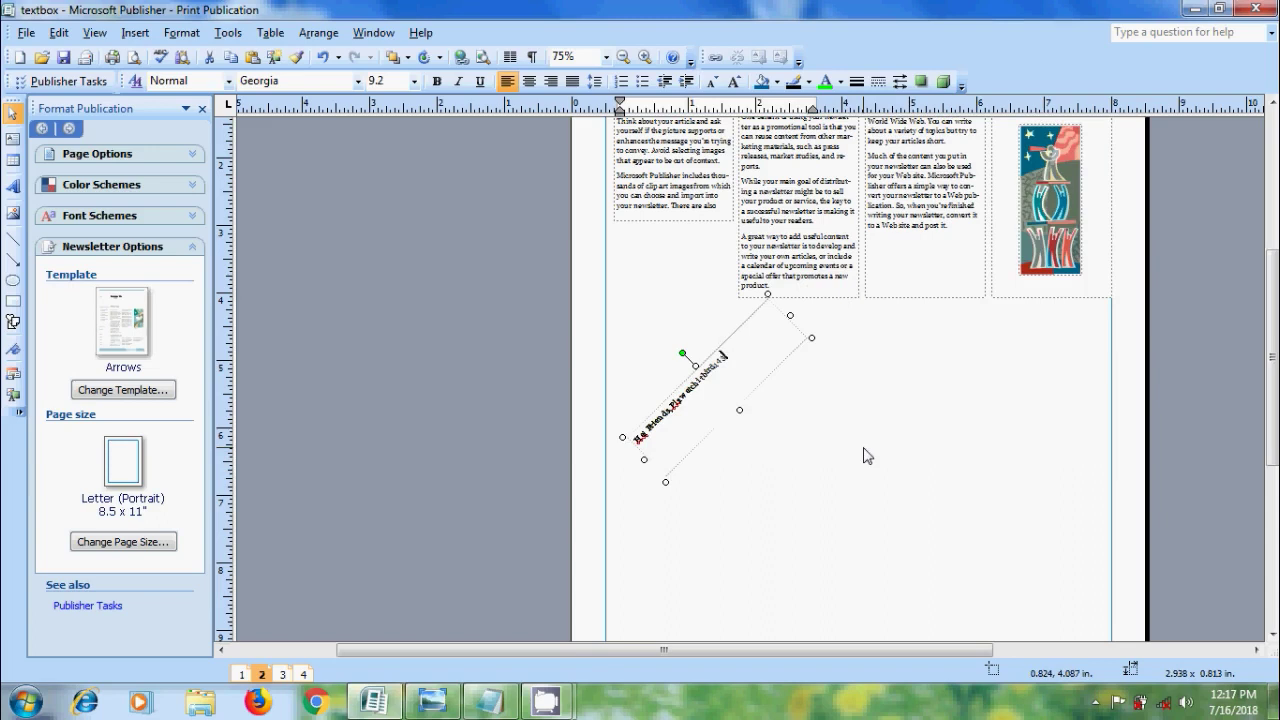
{"action": "left_click", "coordinate": [867, 456]}
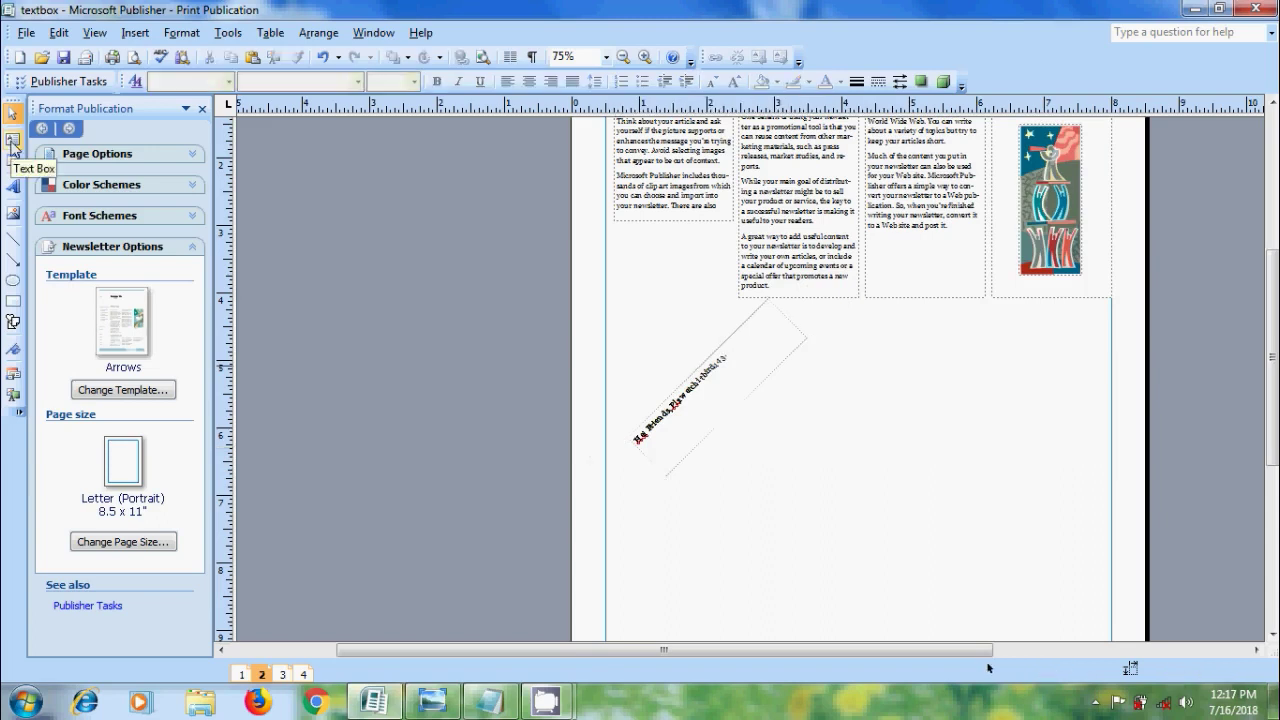
- Draw three text boxes beside the rotated one, about 2.0 x 1.06 in, 1.63 x 1.0 in and 1.56 x 0.88 in
{"action": "left_click", "coordinate": [12, 141]}
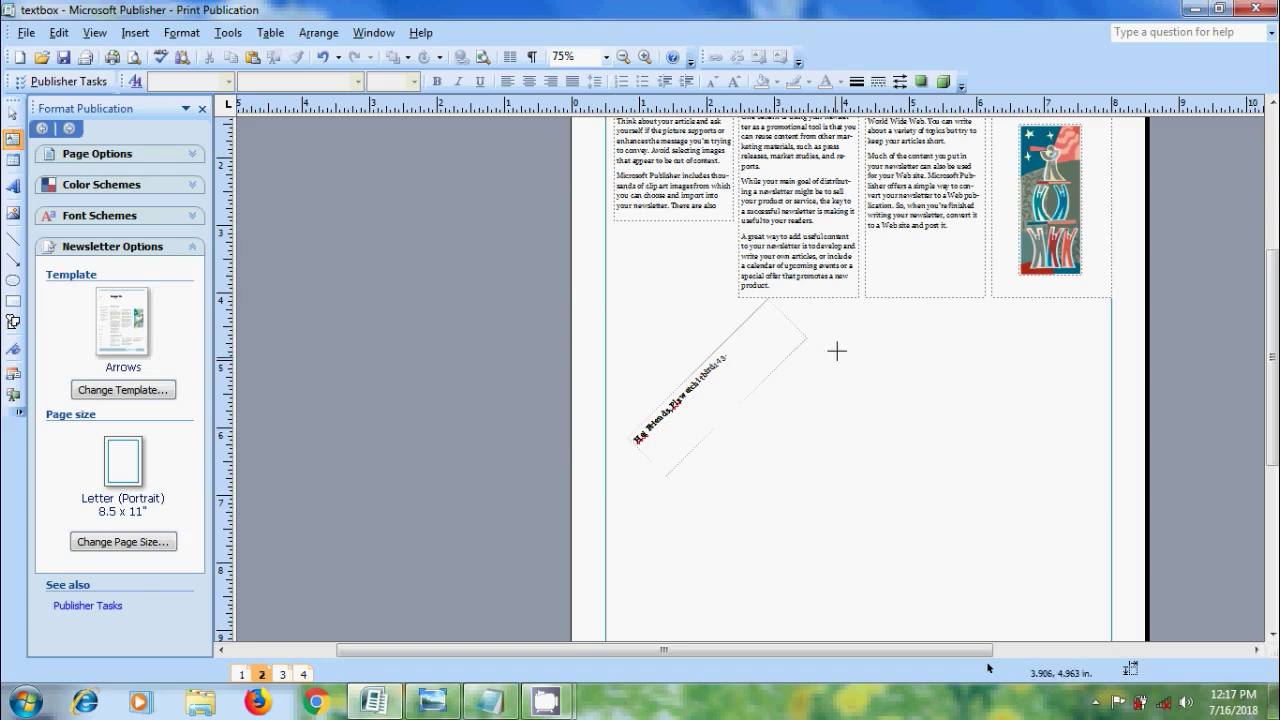
{"action": "left_click_drag", "start_coordinate": [848, 338], "coordinate": [988, 414]}
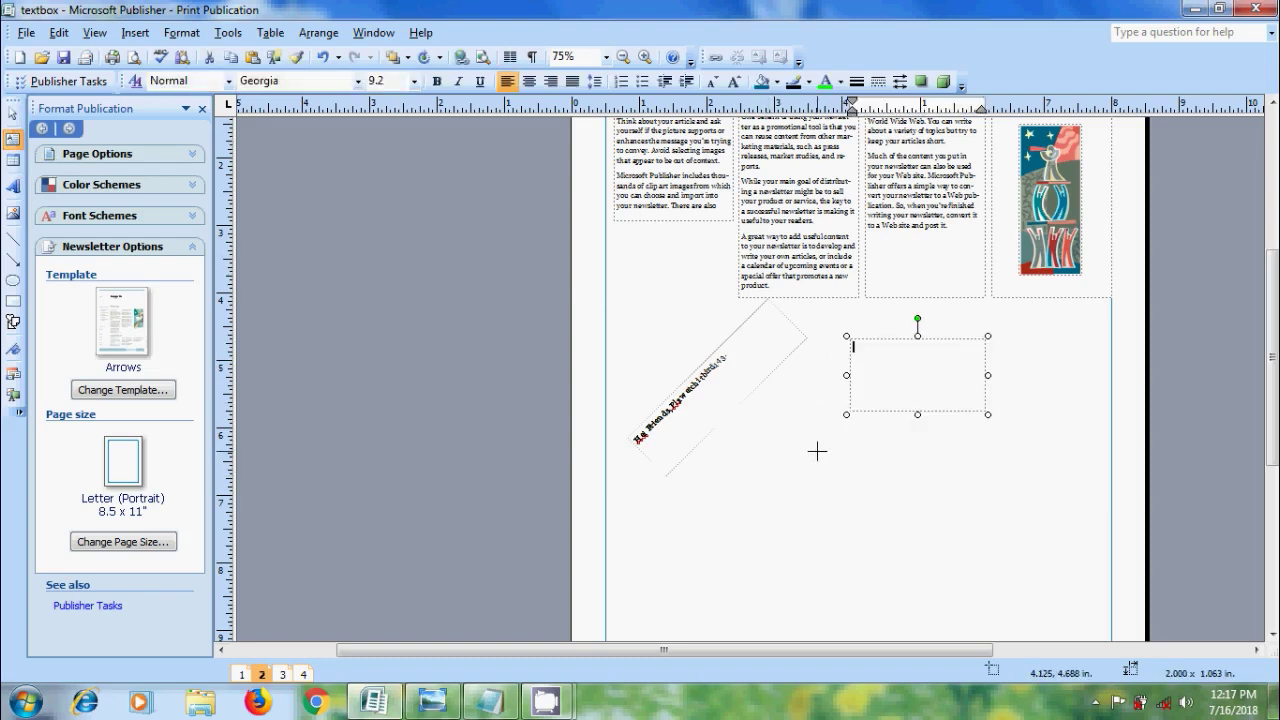
{"action": "left_click_drag", "start_coordinate": [812, 449], "coordinate": [929, 524]}
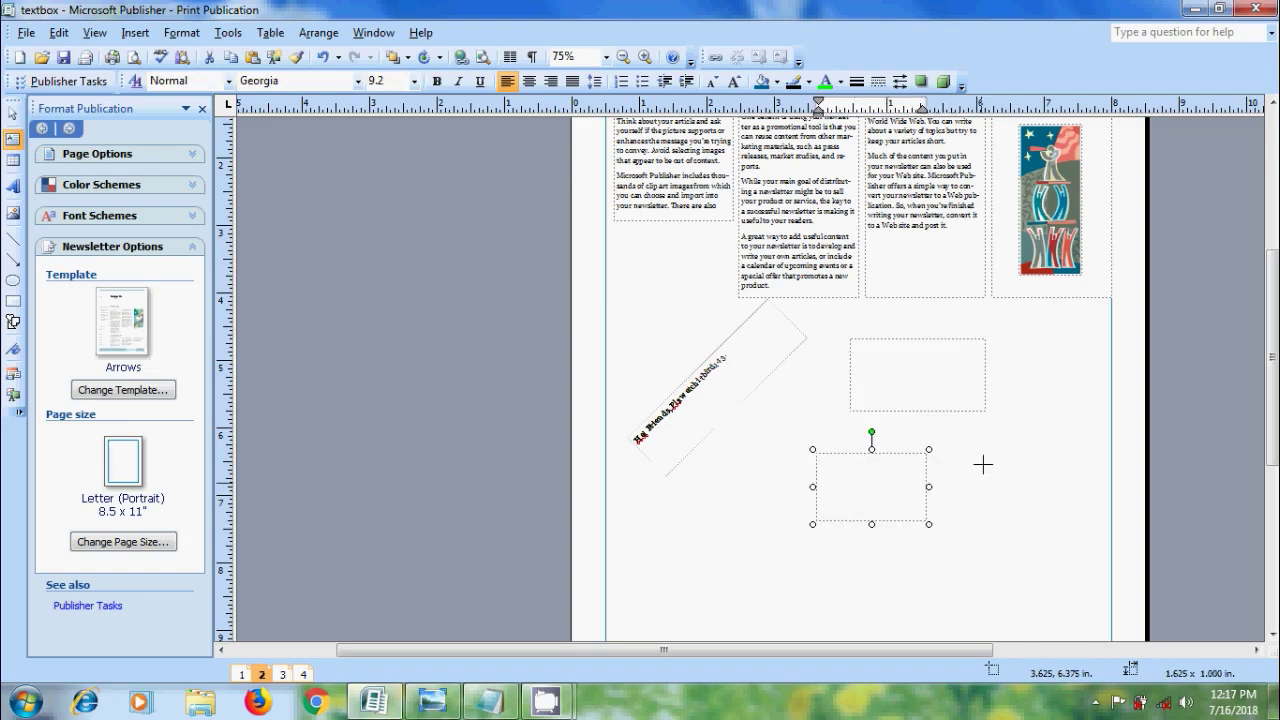
{"action": "left_click_drag", "start_coordinate": [958, 450], "coordinate": [1066, 514]}
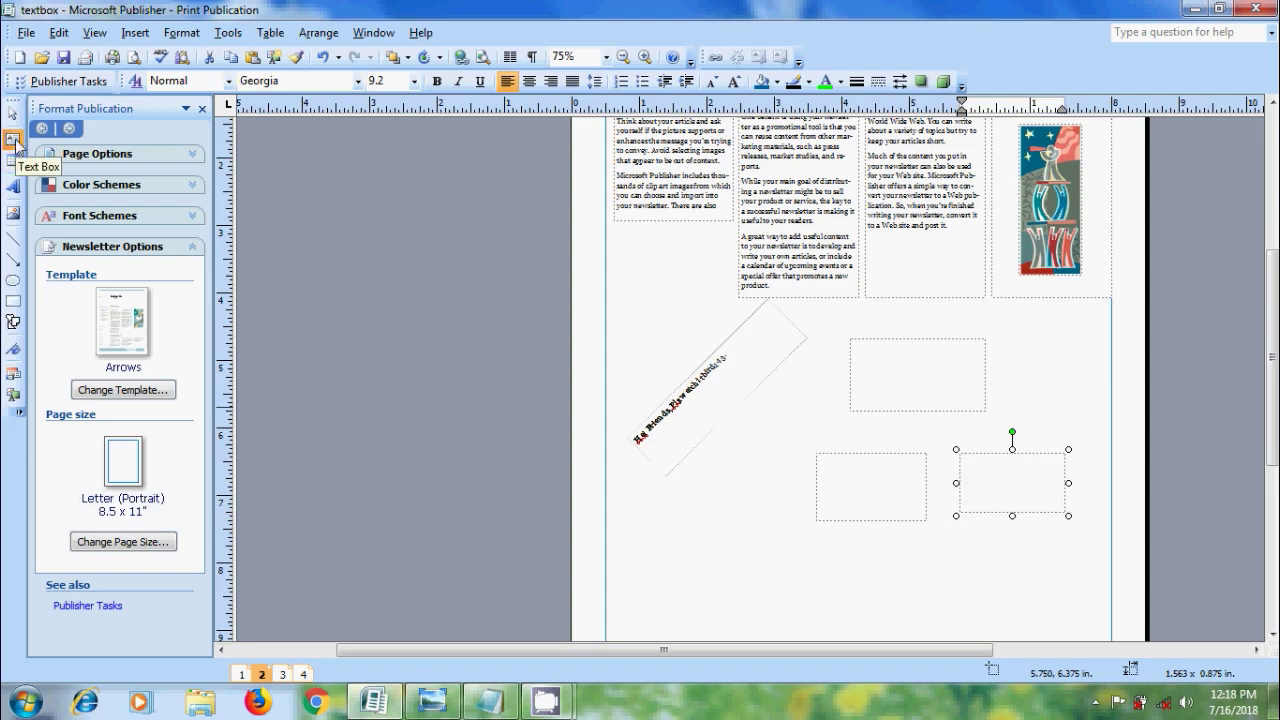
{"action": "left_click", "coordinate": [15, 143]}
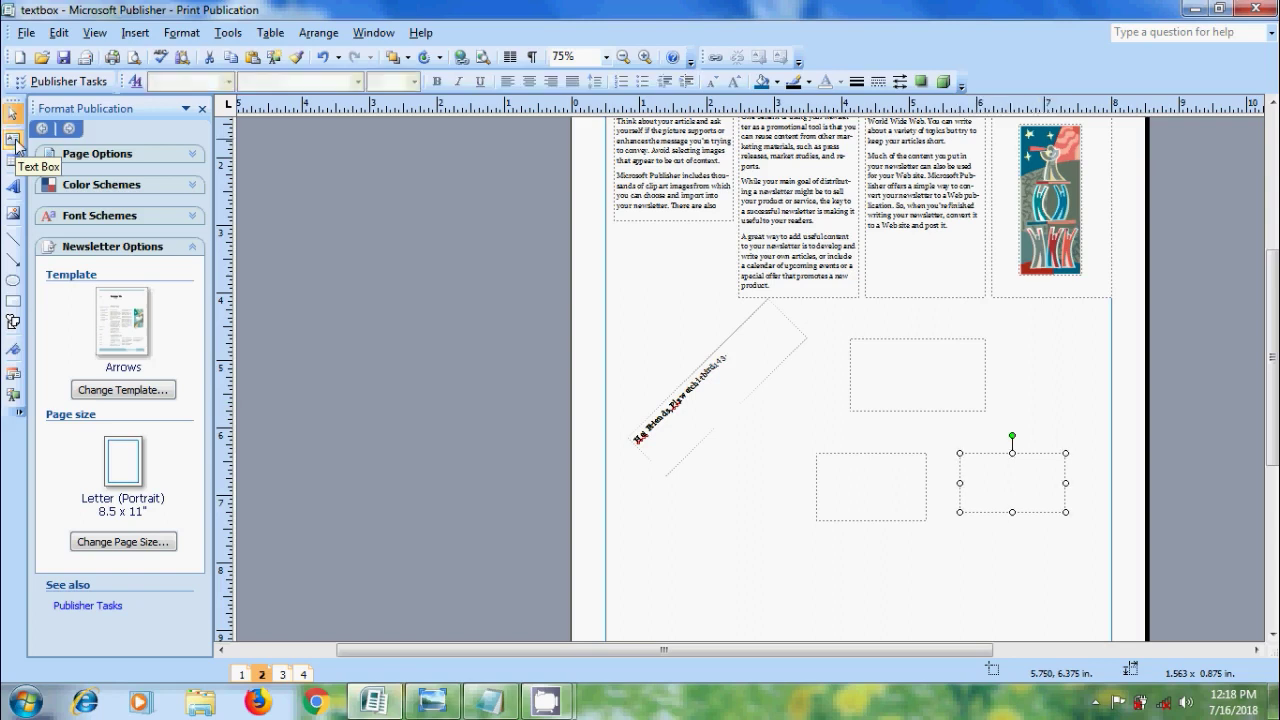
- Go to page 3, switch to the publisher1 file in Notepad and copy all of its text
{"action": "left_click", "coordinate": [284, 675]}
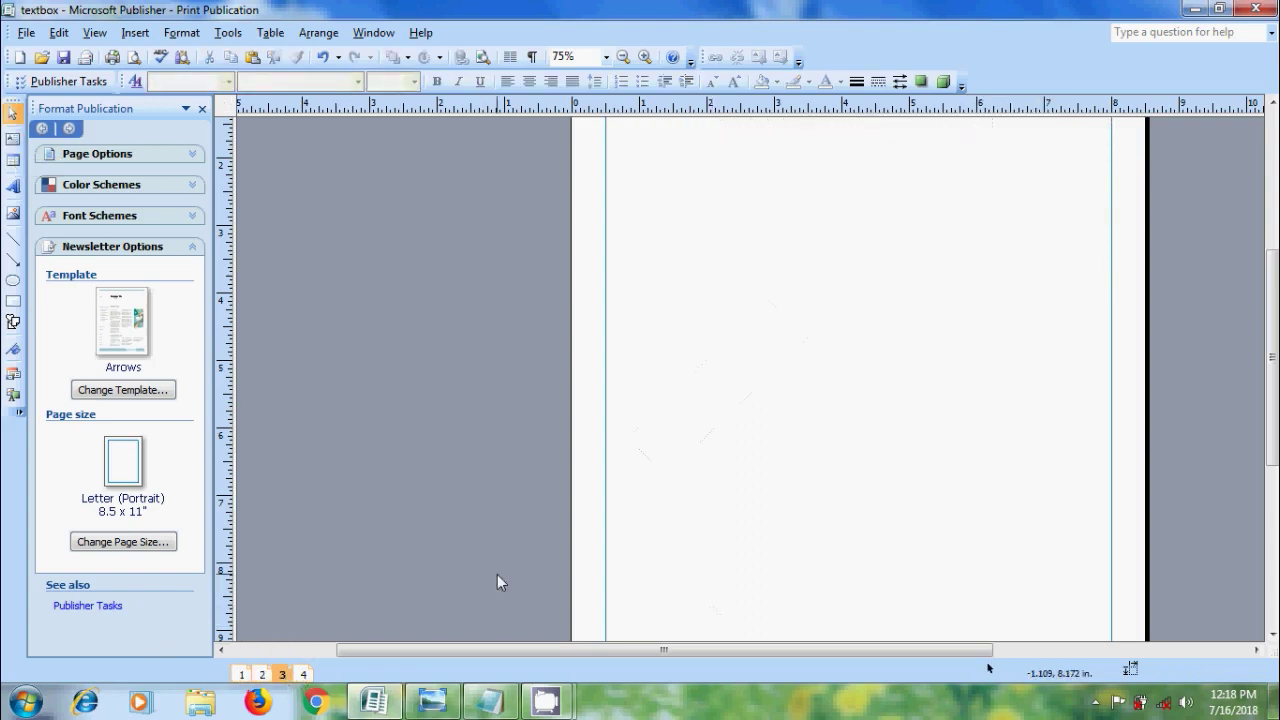
{"action": "left_click", "coordinate": [489, 701]}
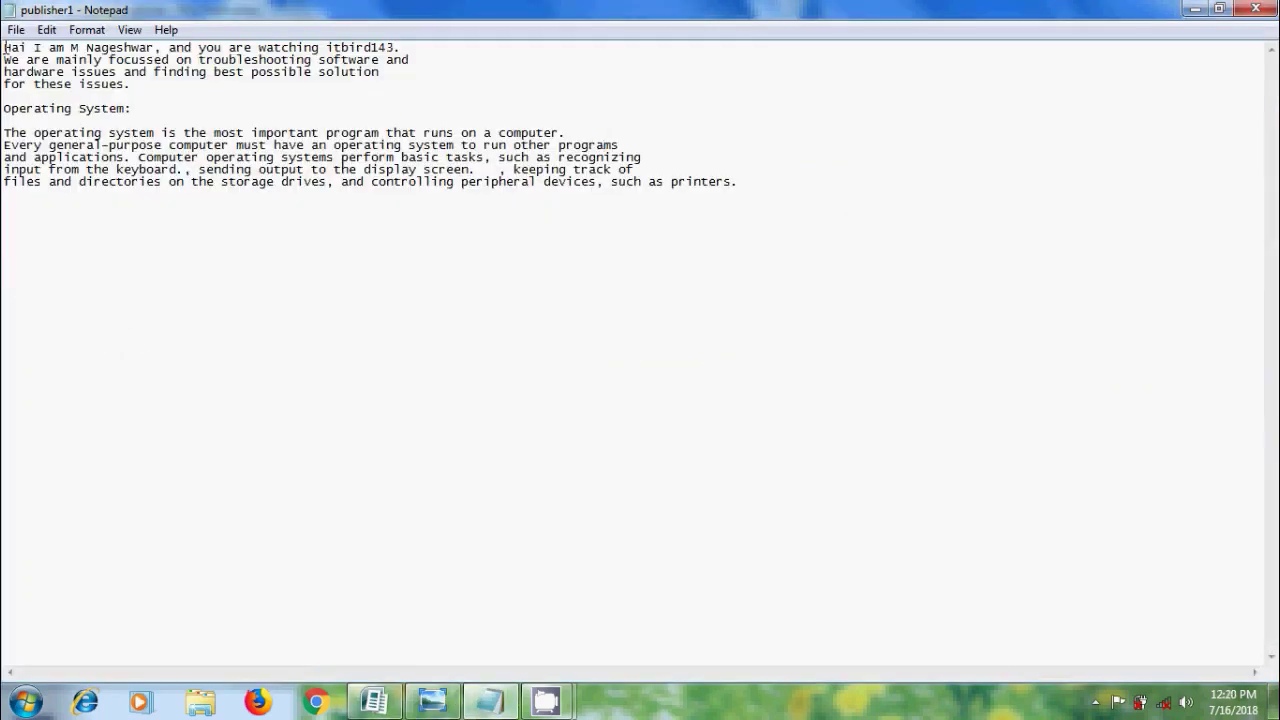
{"action": "left_click_drag", "start_coordinate": [5, 47], "coordinate": [758, 220]}
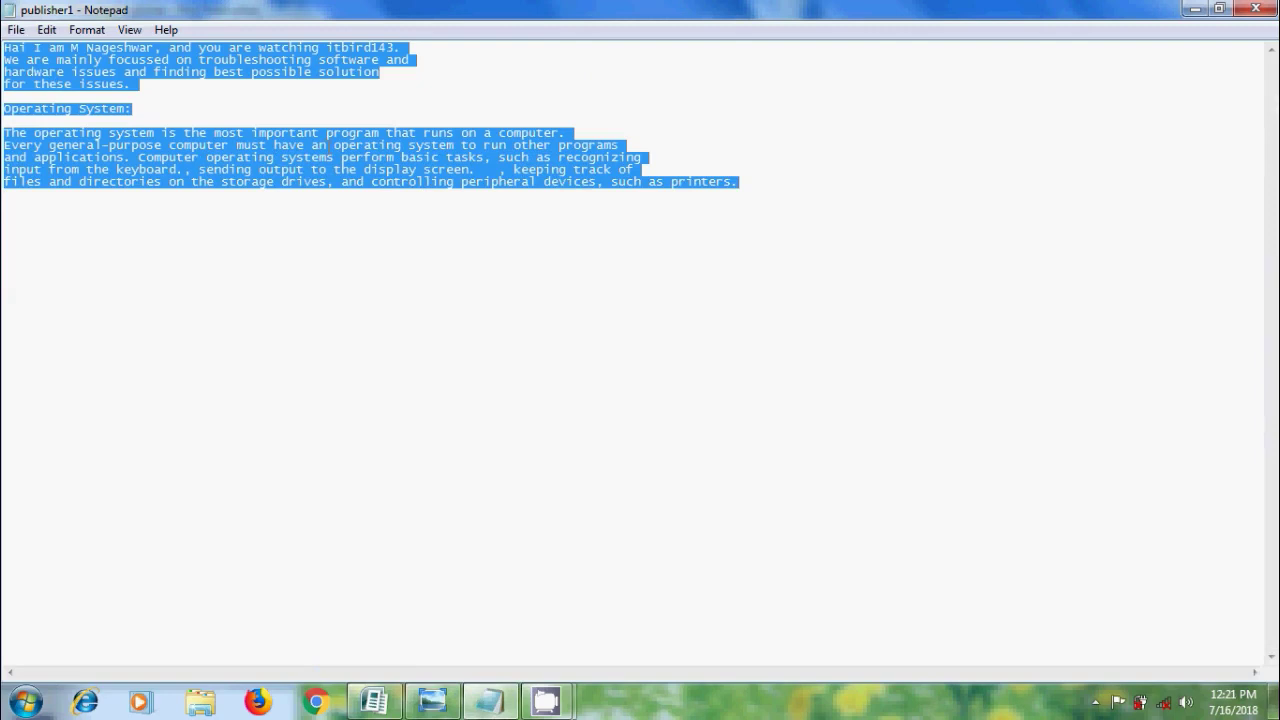
{"action": "left_click", "coordinate": [47, 30]}
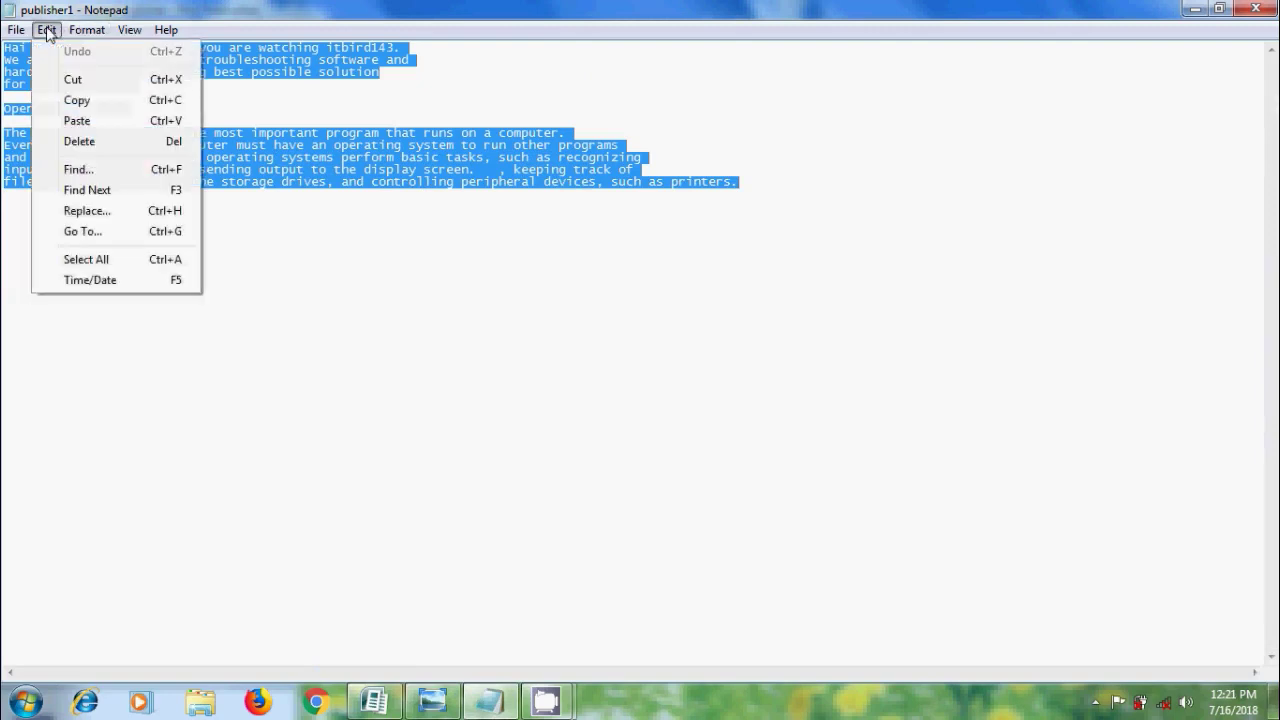
{"action": "left_click", "coordinate": [79, 101]}
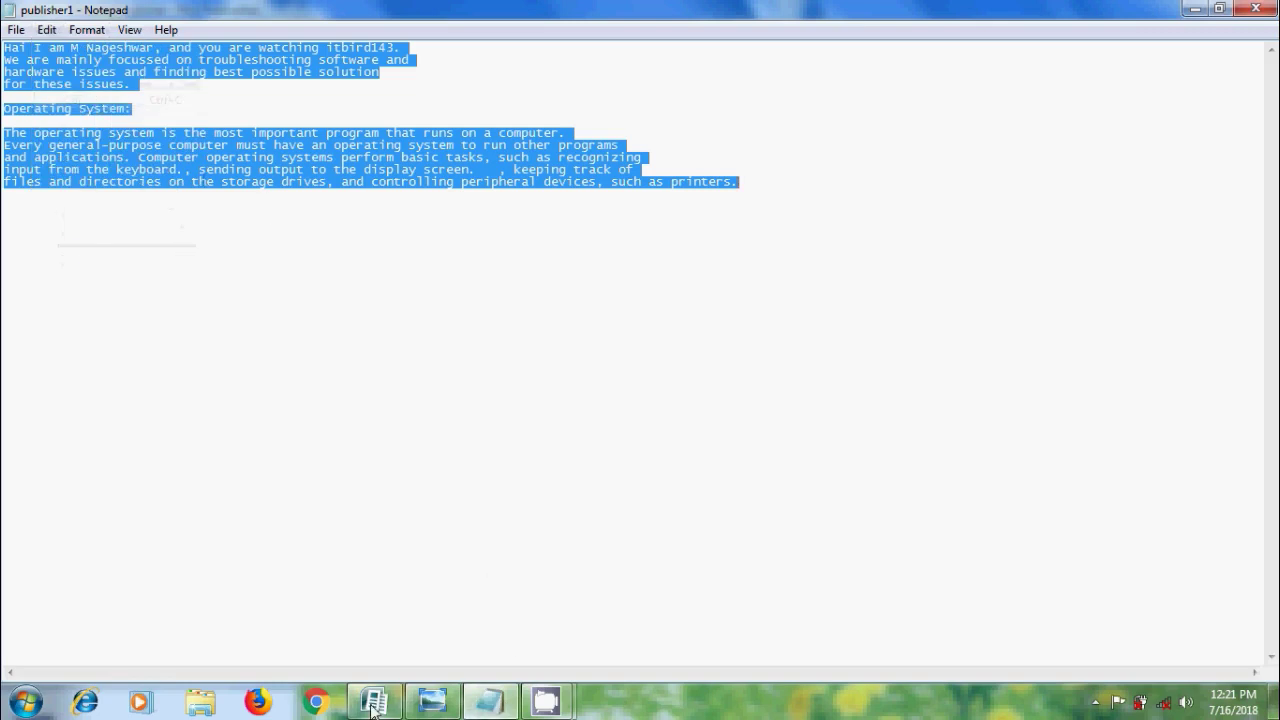
- Switch back to Publisher and paste the copied text onto page 3 without using autoflow
{"action": "left_click", "coordinate": [374, 703]}
{"action": "left_click", "coordinate": [59, 32]}
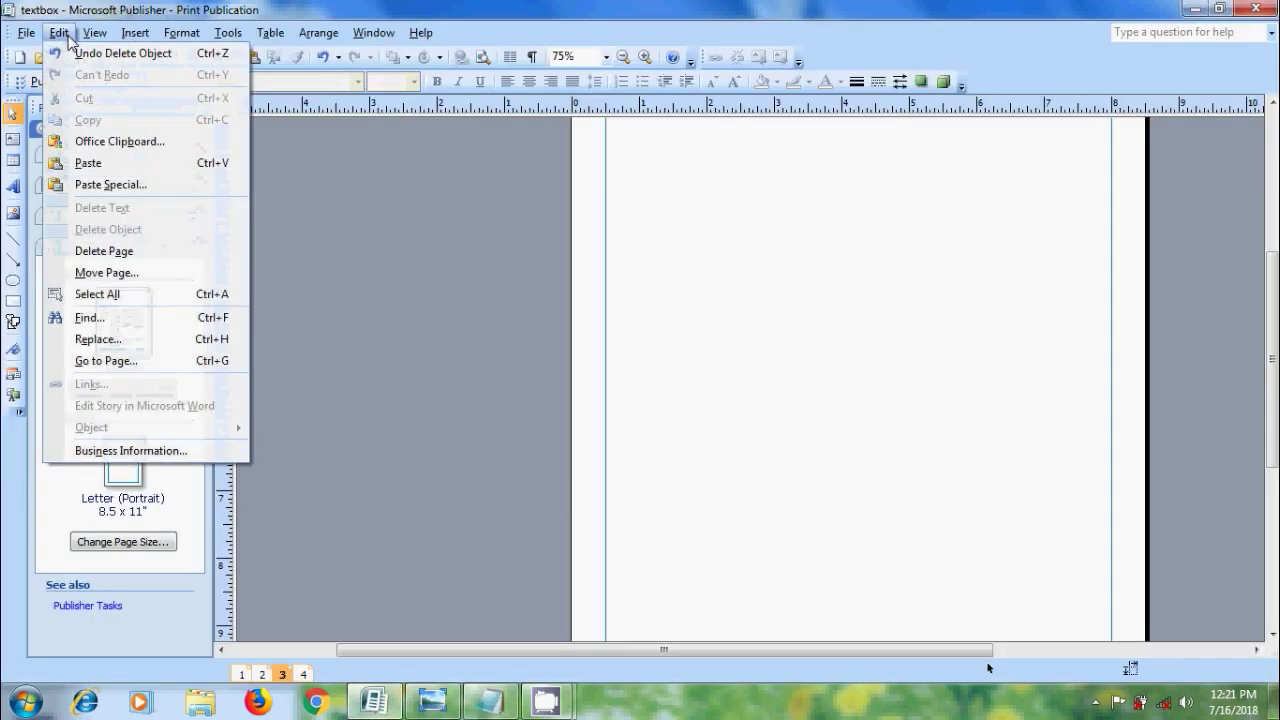
{"action": "left_click", "coordinate": [143, 168]}
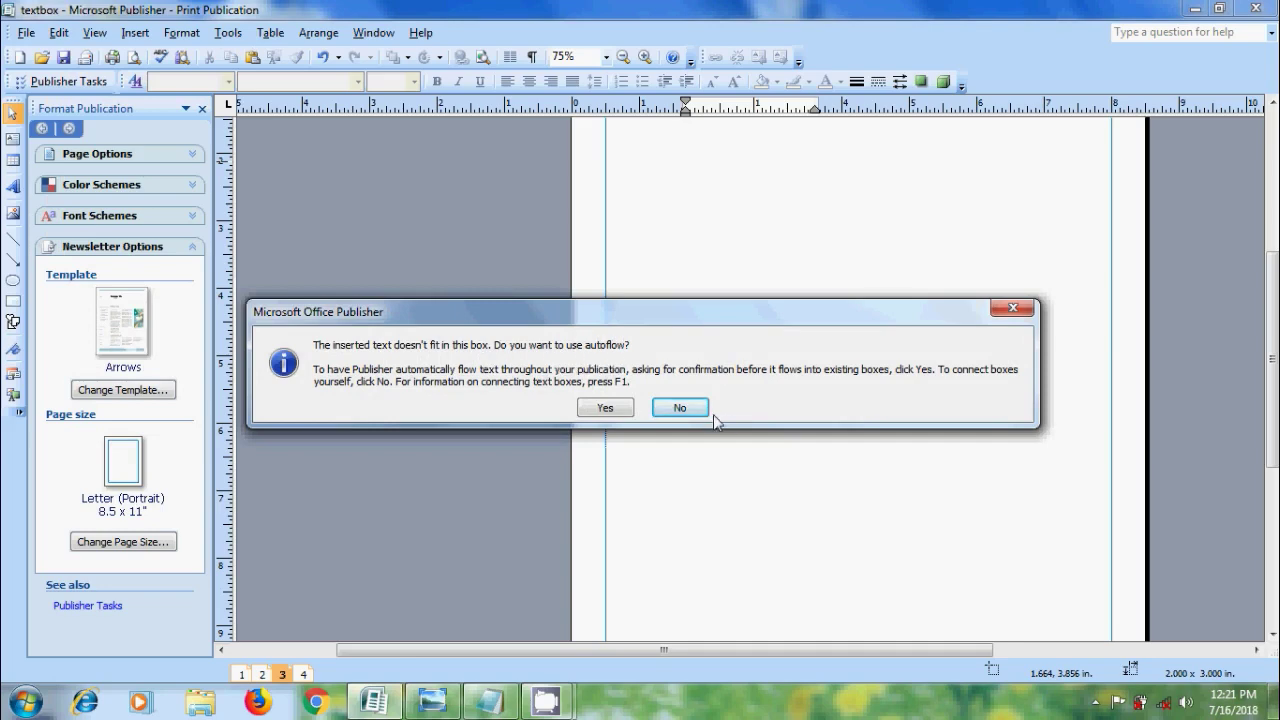
{"action": "left_click", "coordinate": [685, 408]}
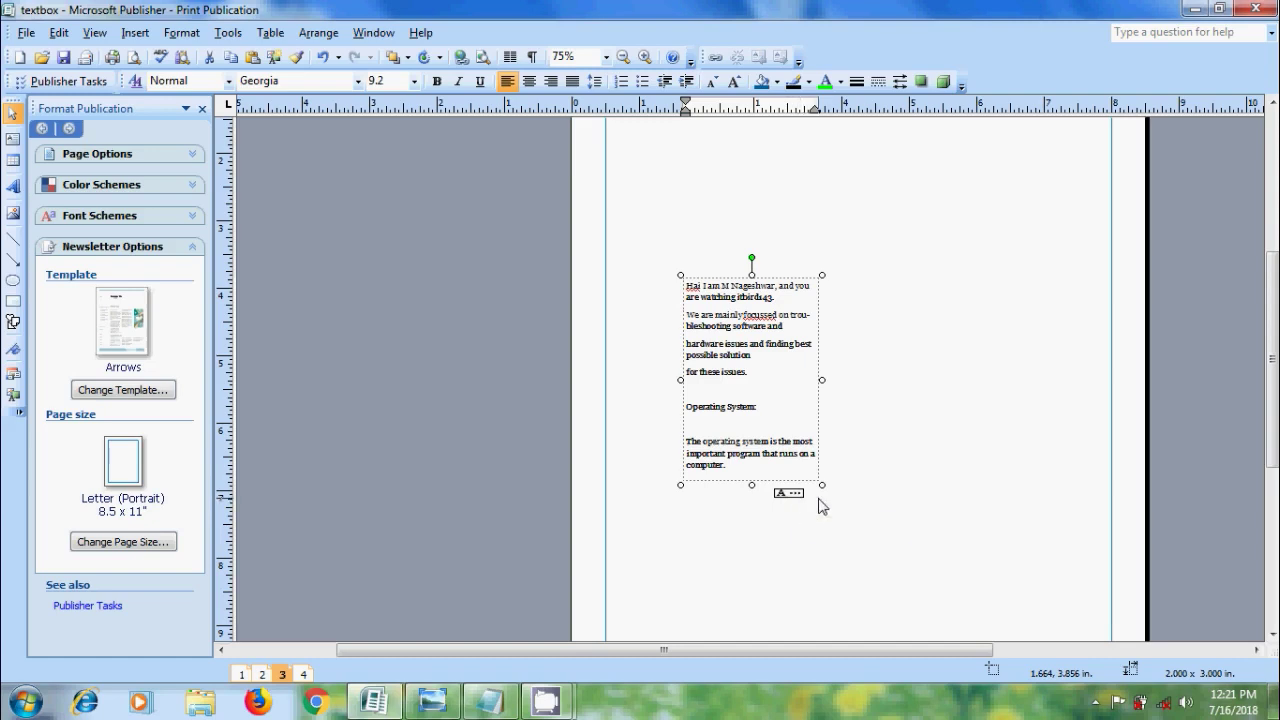
- Enlarge the pasted text box to about 3.27 x 3.96 in and move it to the left margin, about 1.69 in down the page
{"action": "left_click_drag", "start_coordinate": [821, 484], "coordinate": [908, 549]}
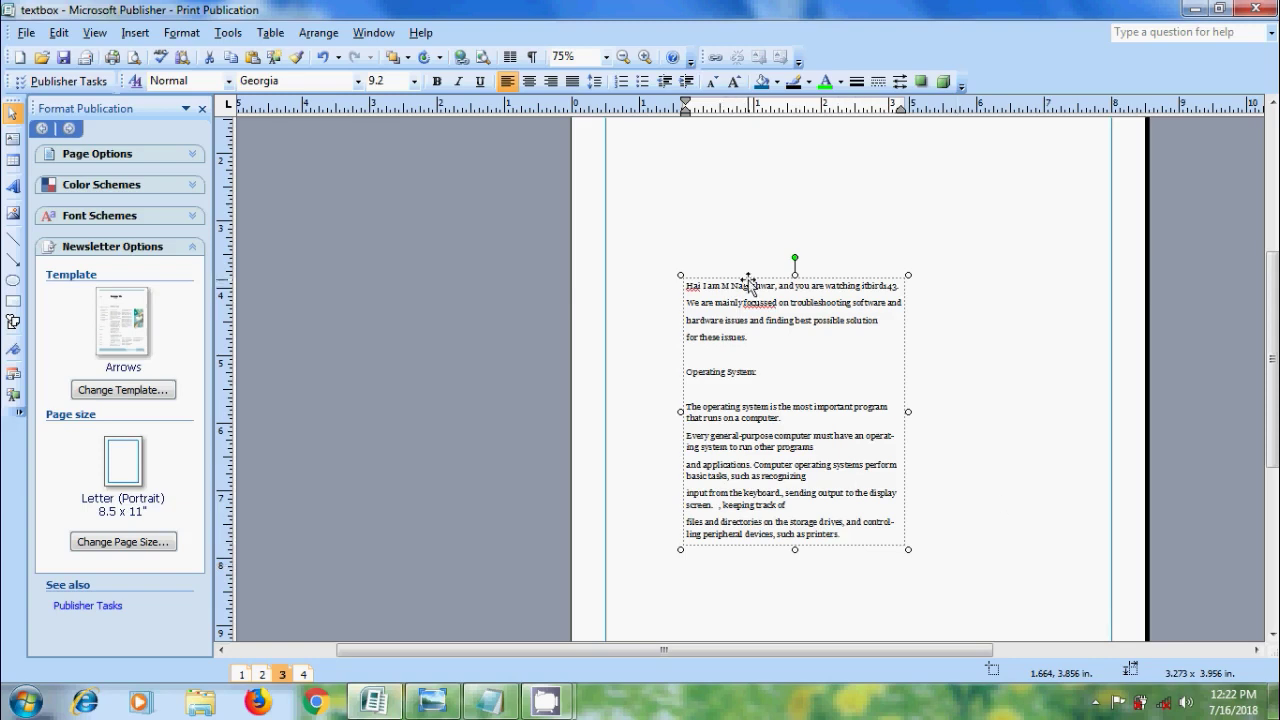
{"action": "left_click_drag", "start_coordinate": [746, 275], "coordinate": [677, 126]}
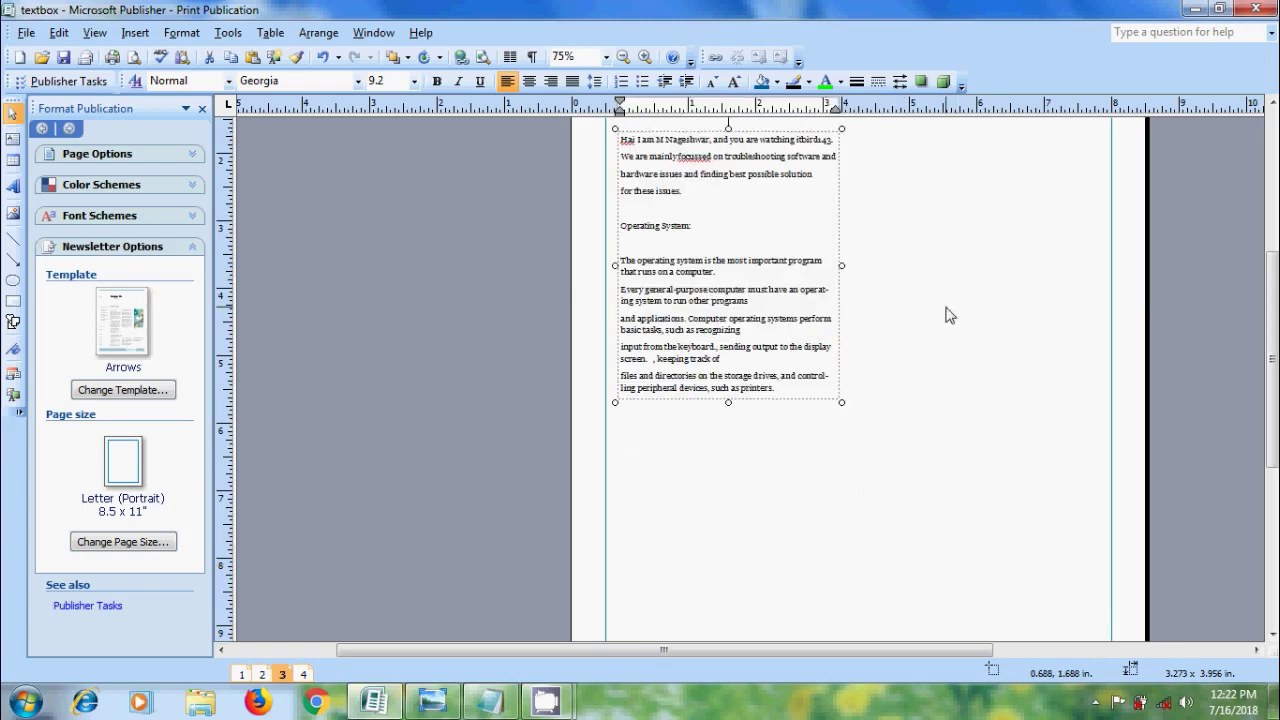
- Switch to Notepad and copy the publisher1 text from its first line through "to run other programs"
{"action": "left_click", "coordinate": [490, 702]}
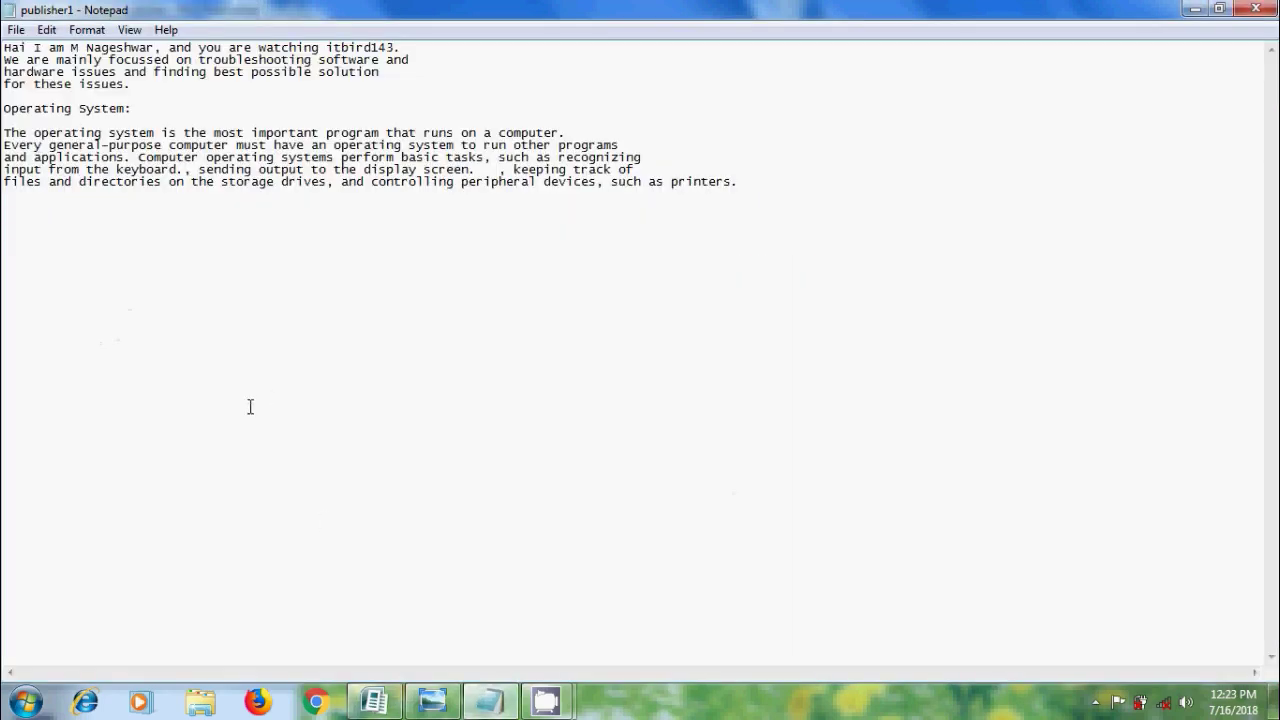
{"action": "left_click_drag", "start_coordinate": [5, 46], "coordinate": [622, 145]}
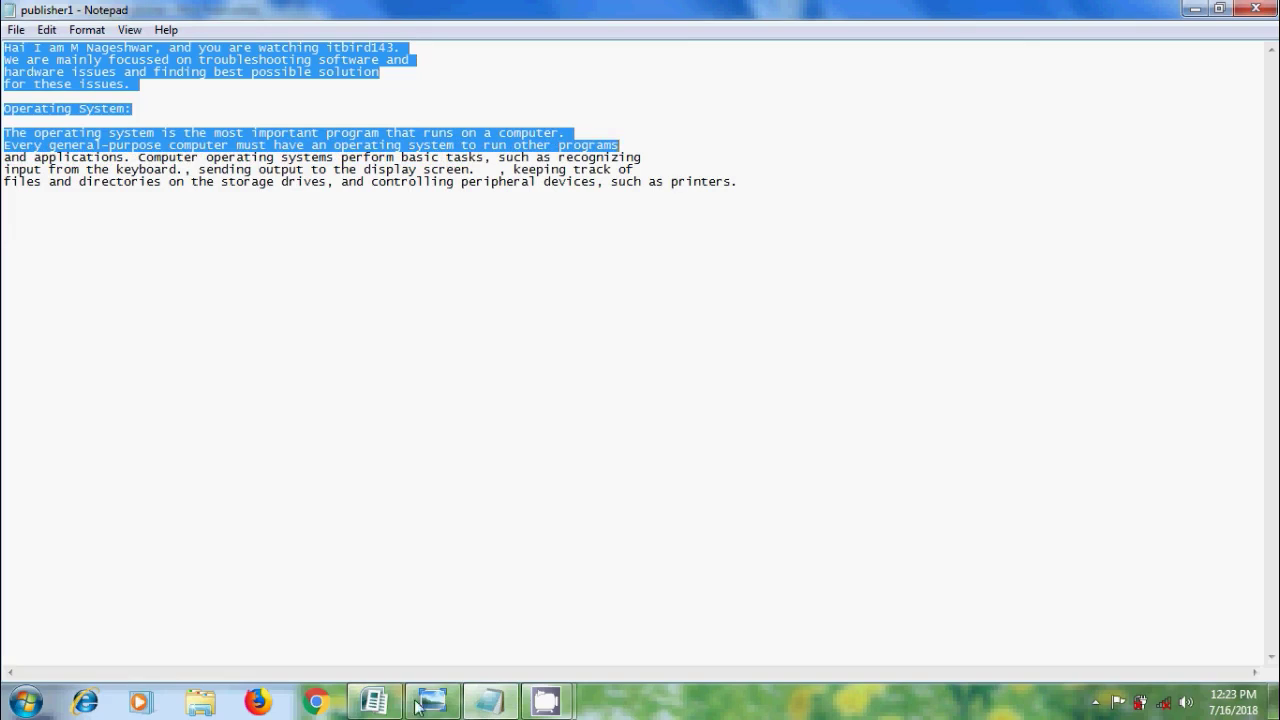
- Switch back to Publisher, paste the copied text as a new table and place it to the right of the text box
{"action": "left_click", "coordinate": [384, 698]}
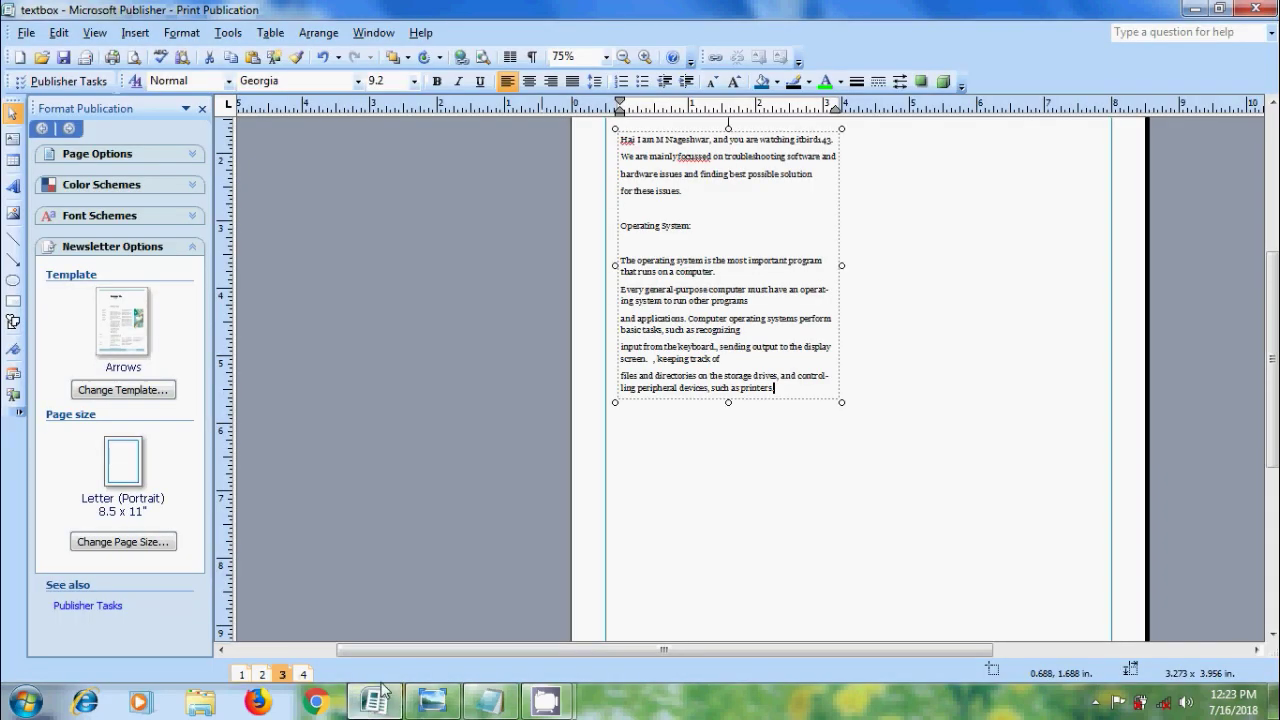
{"action": "left_click", "coordinate": [60, 33]}
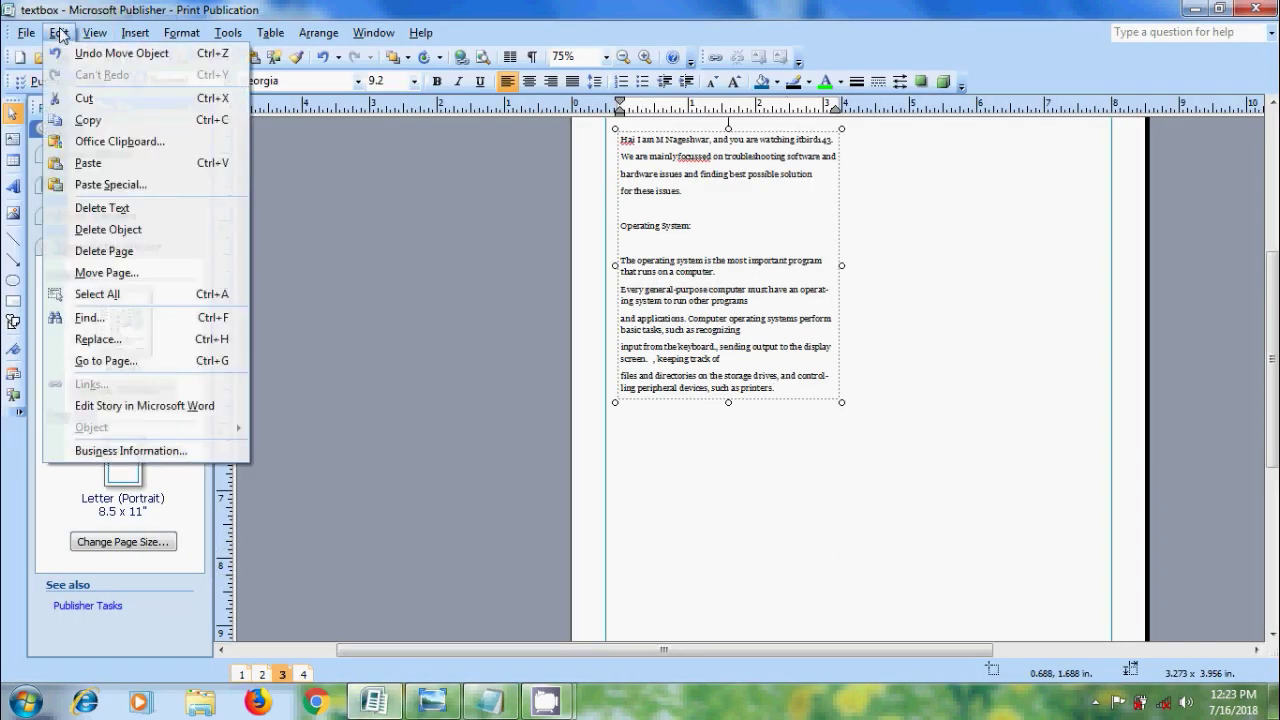
{"action": "left_click", "coordinate": [145, 190]}
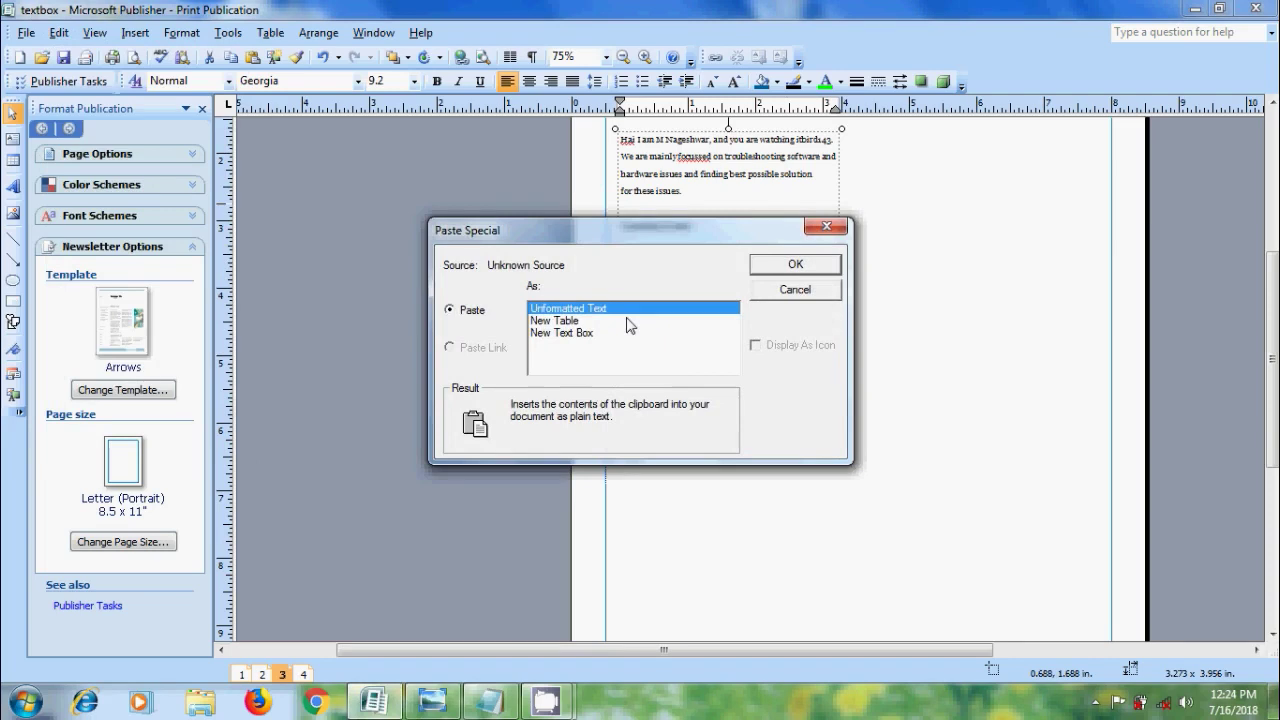
{"action": "left_click", "coordinate": [562, 322]}
{"action": "left_click", "coordinate": [795, 265]}
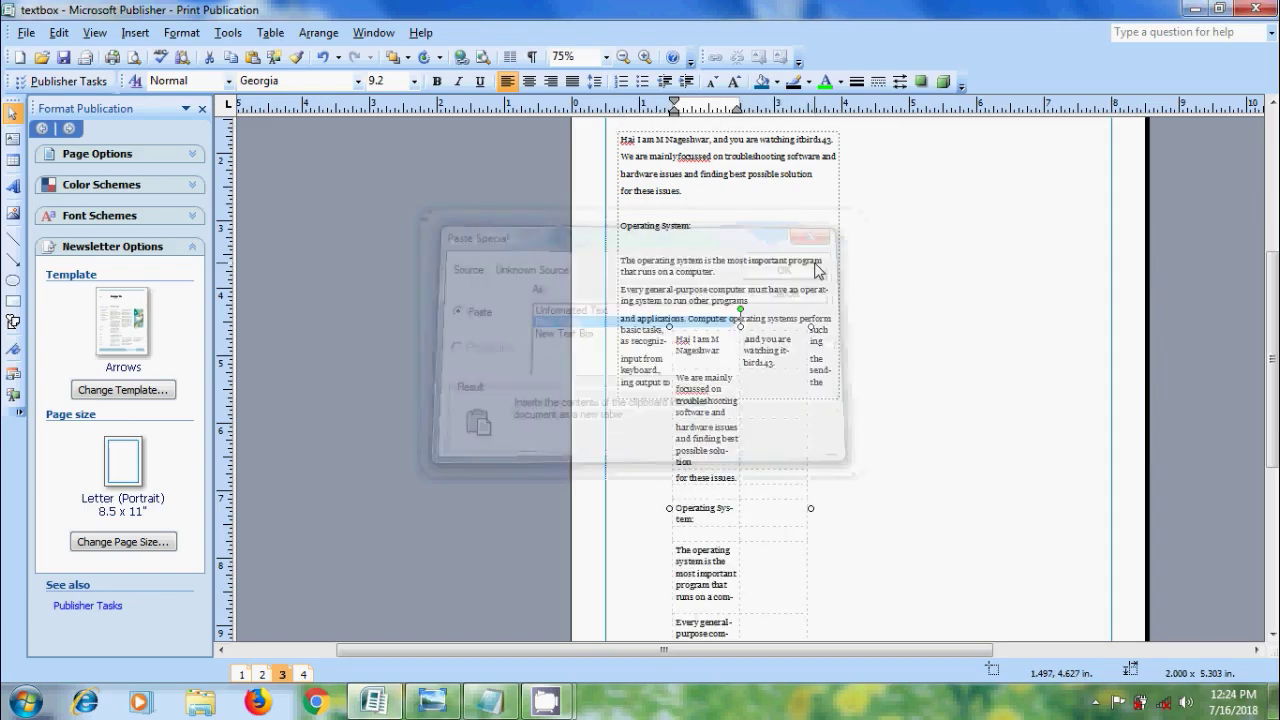
{"action": "left_click_drag", "start_coordinate": [767, 332], "coordinate": [965, 154]}
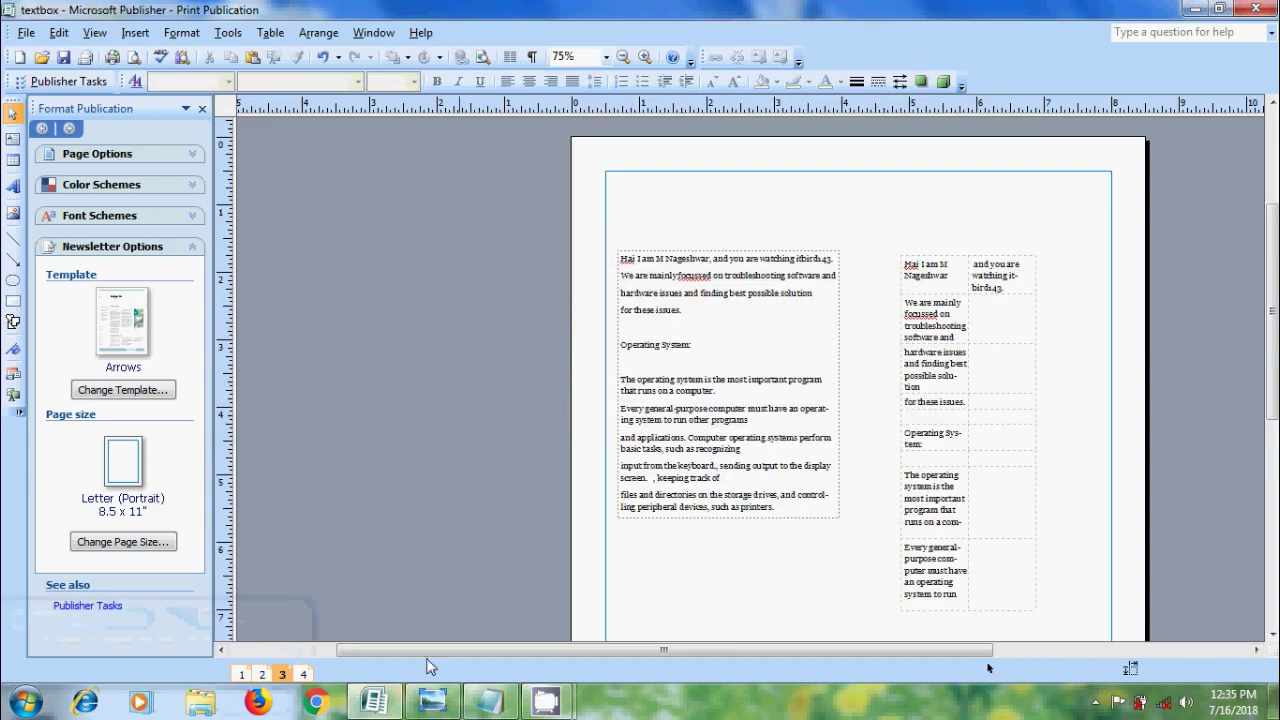
- Draw two text boxes on page 4, one below the other, about 5.94 x 1.19 in and 6.06 x 1.94 in
{"action": "left_click", "coordinate": [303, 675]}
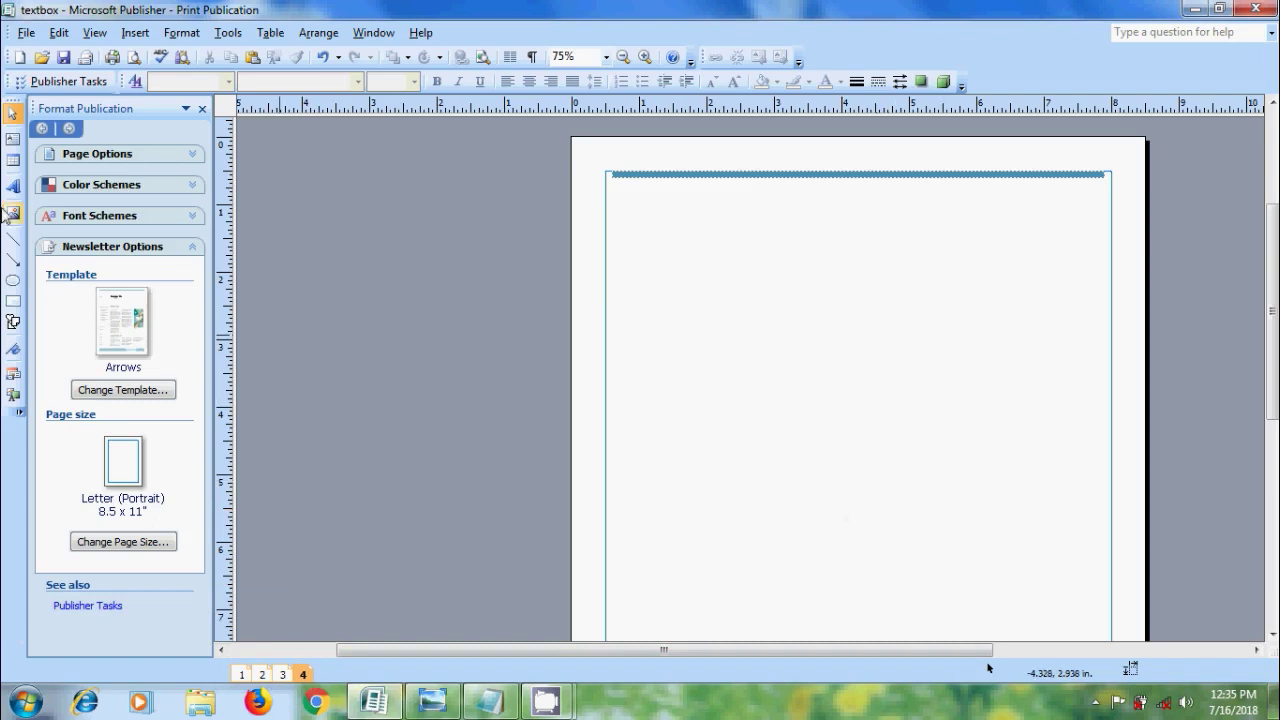
{"action": "left_click", "coordinate": [13, 139]}
{"action": "left_click_drag", "start_coordinate": [635, 201], "coordinate": [1035, 280]}
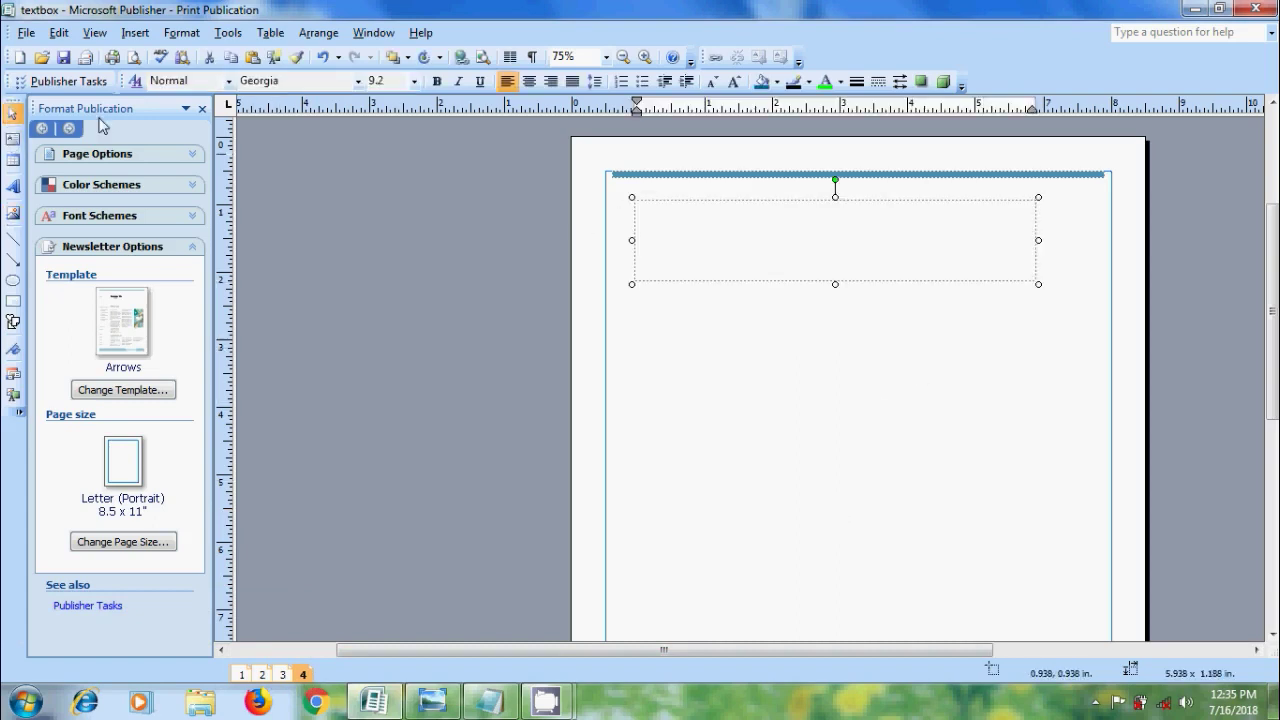
{"action": "mouse_move", "coordinate": [632, 302]}
{"action": "left_mouse_down"}
{"action": "mouse_move", "coordinate": [769, 374]}
{"action": "mouse_move", "coordinate": [1045, 439]}
{"action": "left_mouse_up"}
- Insert the publisher1 text file from the Desktop into the upper text box on page 4
{"action": "left_click", "coordinate": [671, 233]}
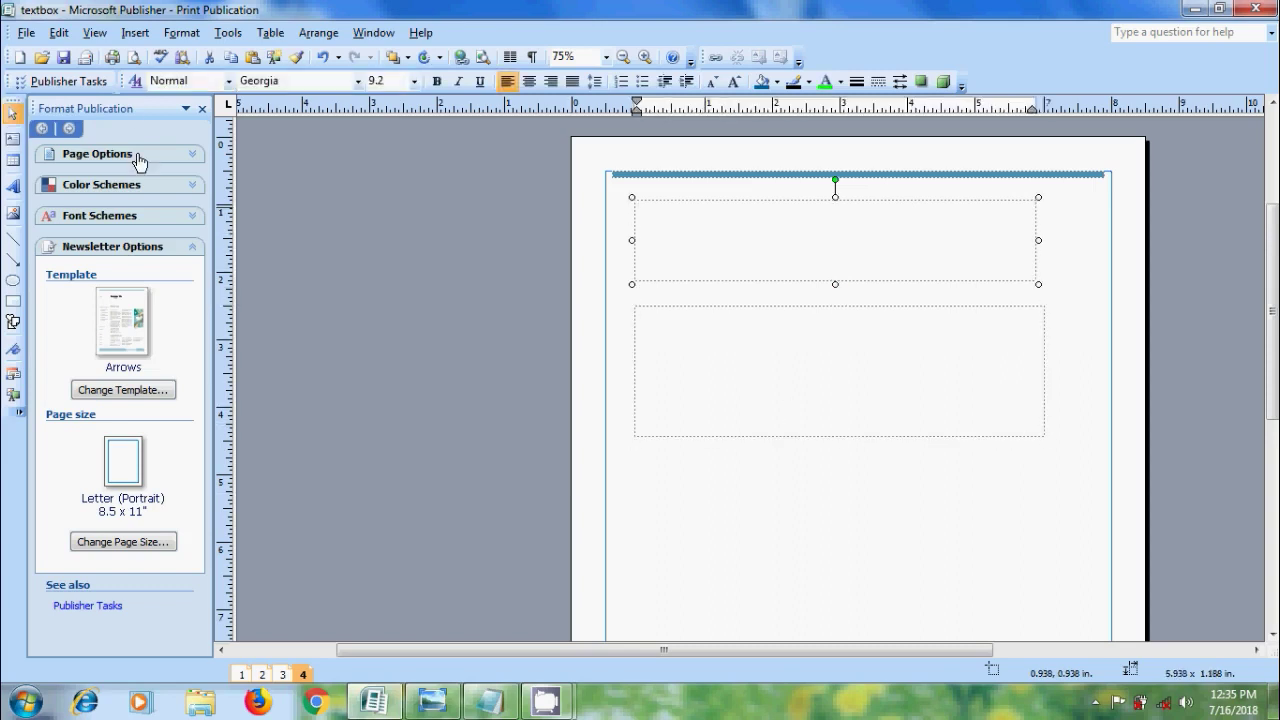
{"action": "left_click", "coordinate": [135, 32]}
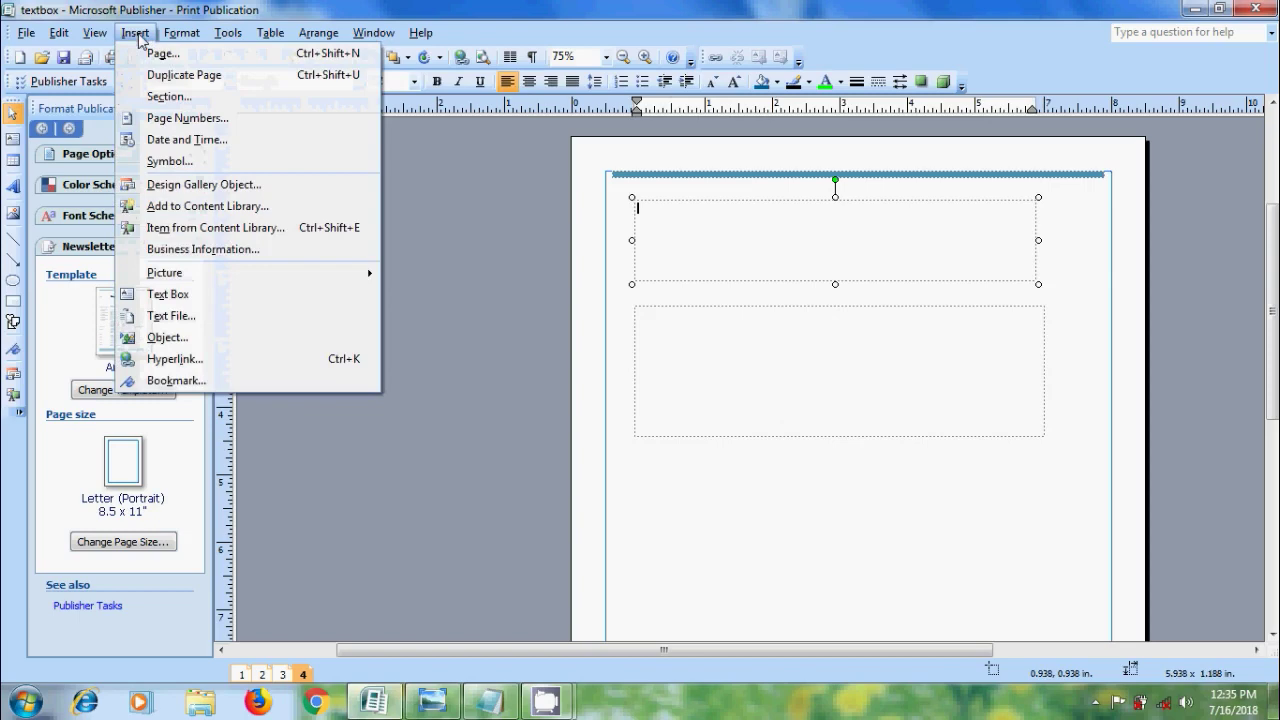
{"action": "left_click", "coordinate": [228, 320]}
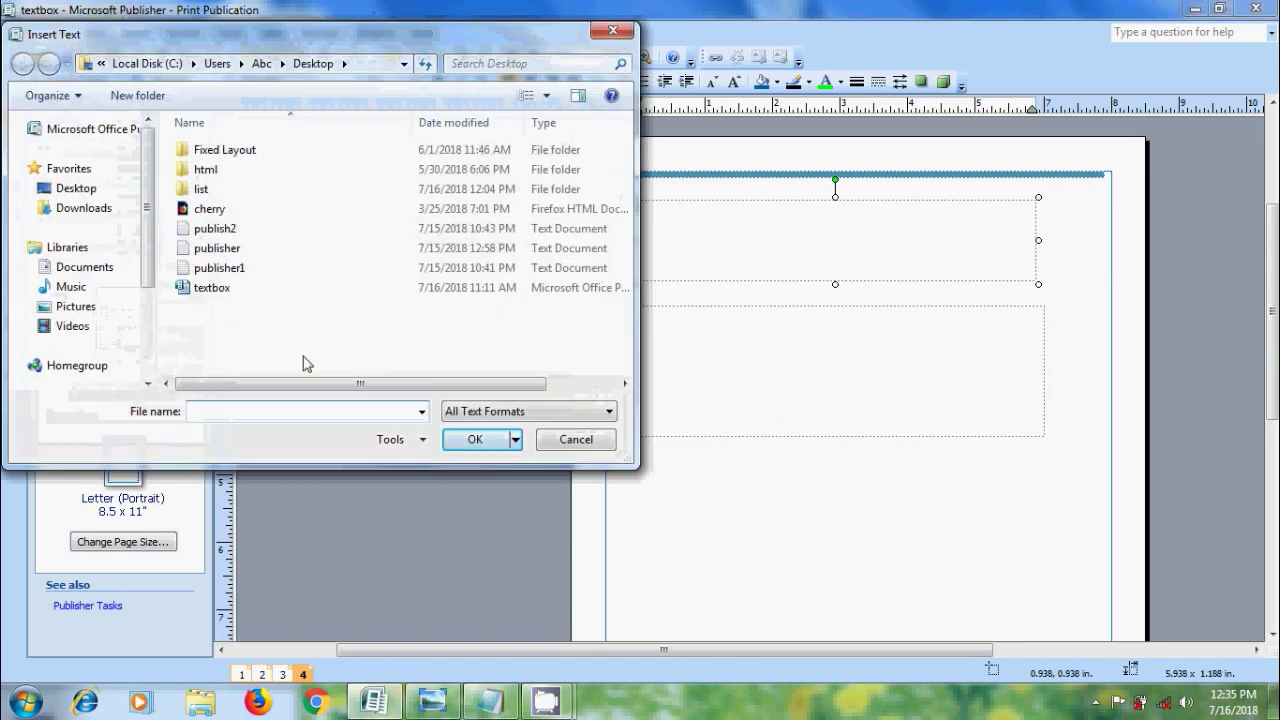
{"action": "left_click", "coordinate": [89, 189]}
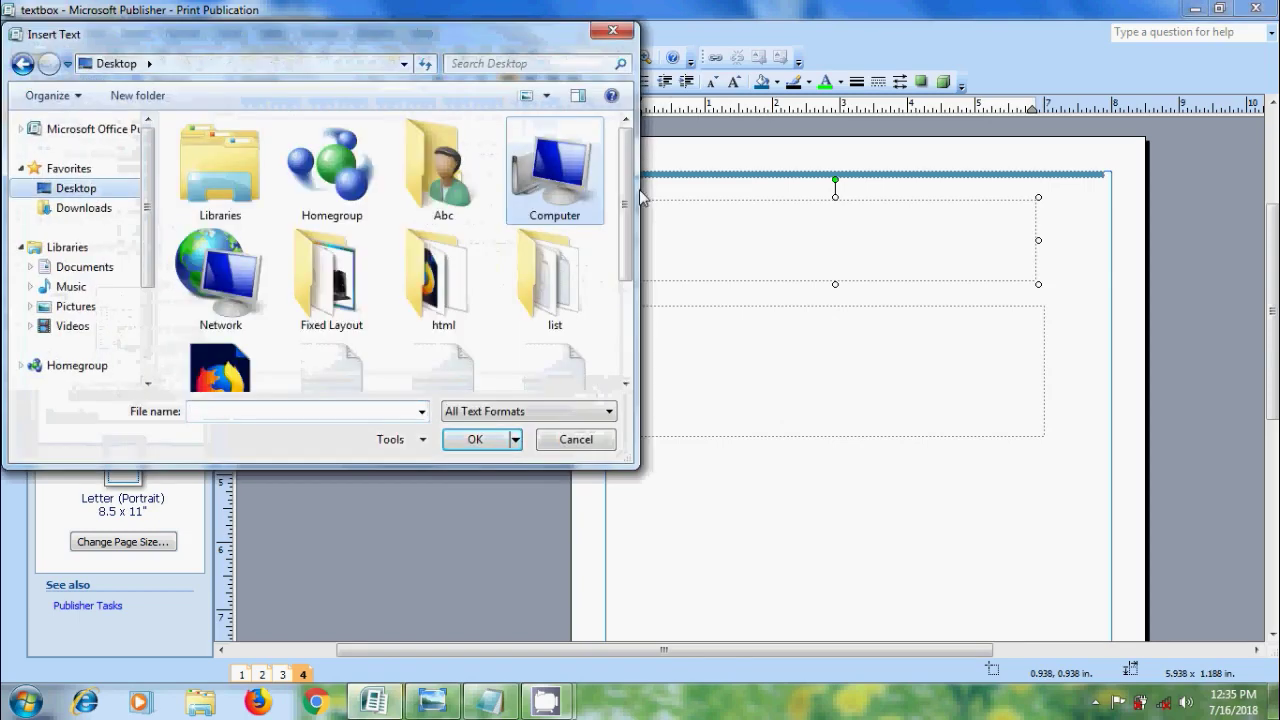
{"action": "scroll", "coordinate": [618, 285], "scroll_direction": "down", "scroll_amount": 3}
{"action": "left_click", "coordinate": [569, 248]}
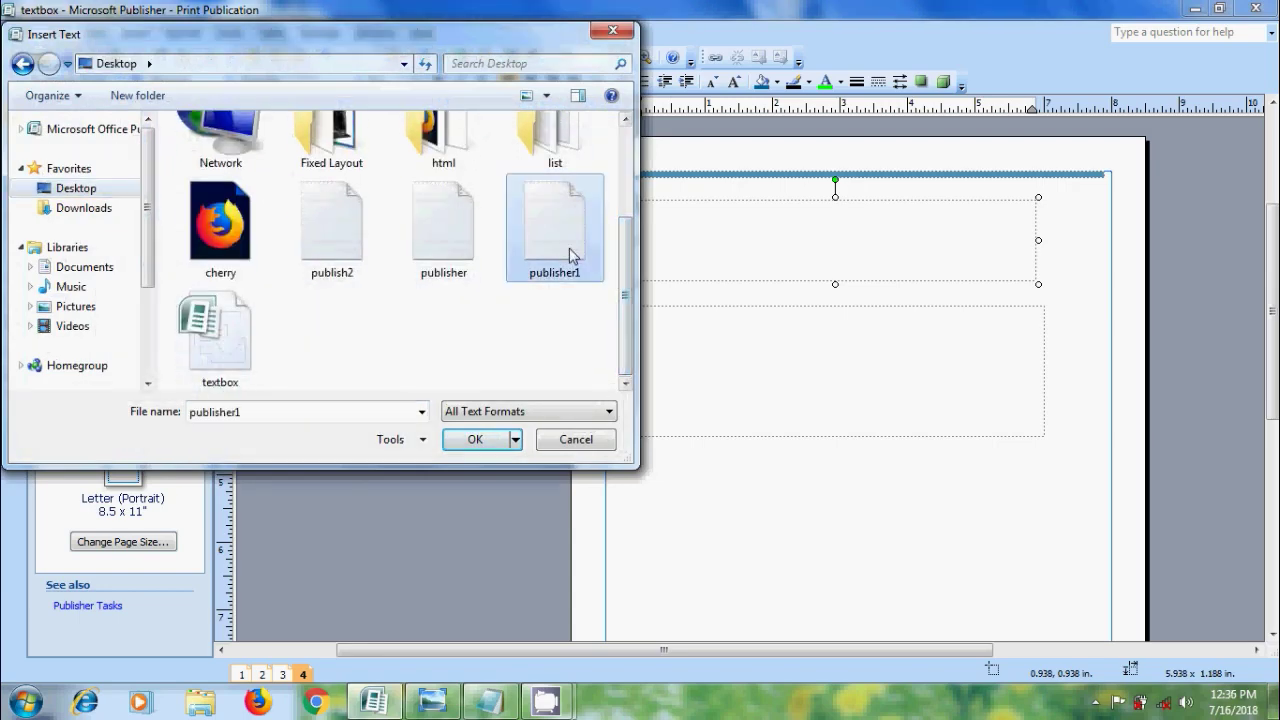
{"action": "left_click", "coordinate": [476, 440]}
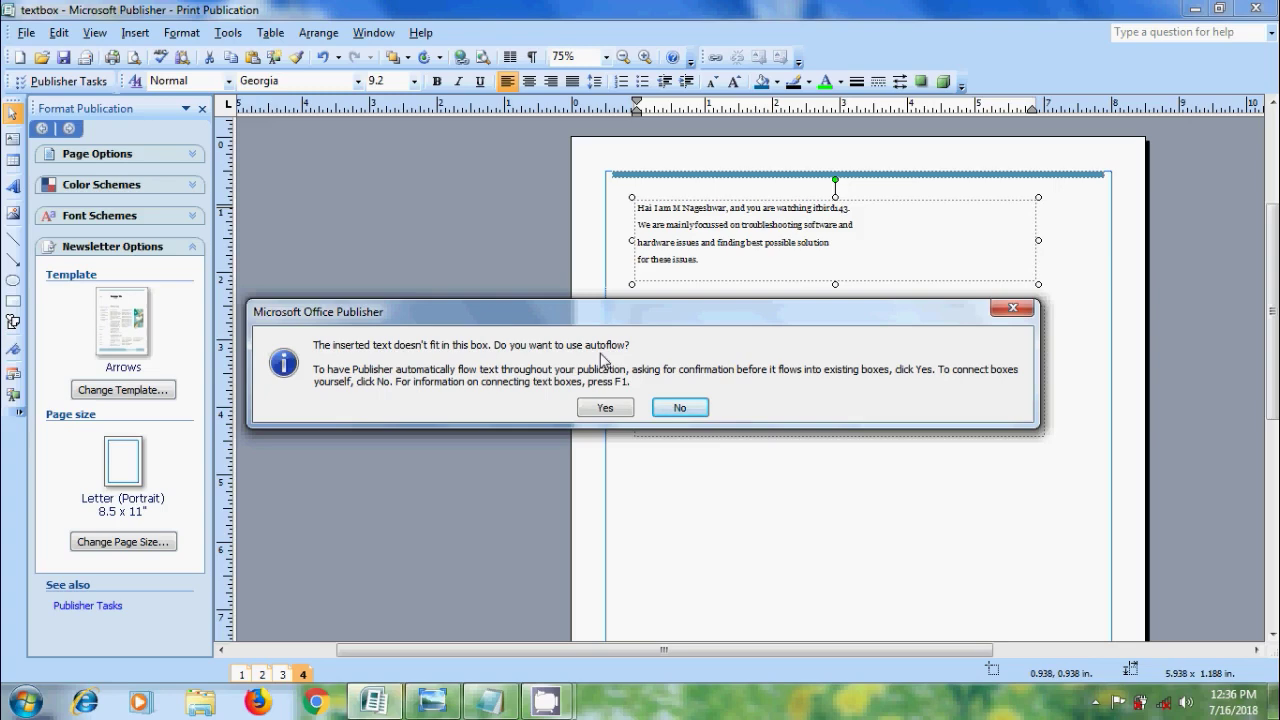
- Autoflow the overflowing text into the lower text box and have further text boxes and pages created for the remainder
{"action": "left_click", "coordinate": [605, 408]}
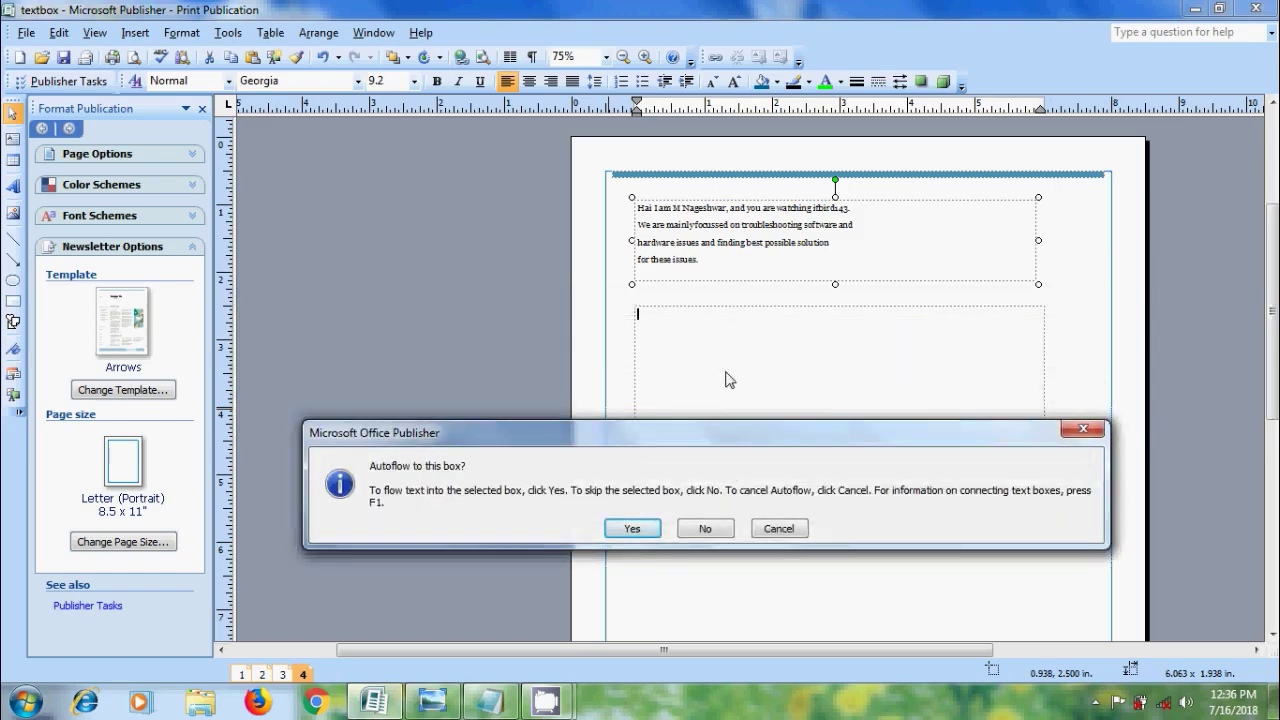
{"action": "left_click", "coordinate": [632, 530]}
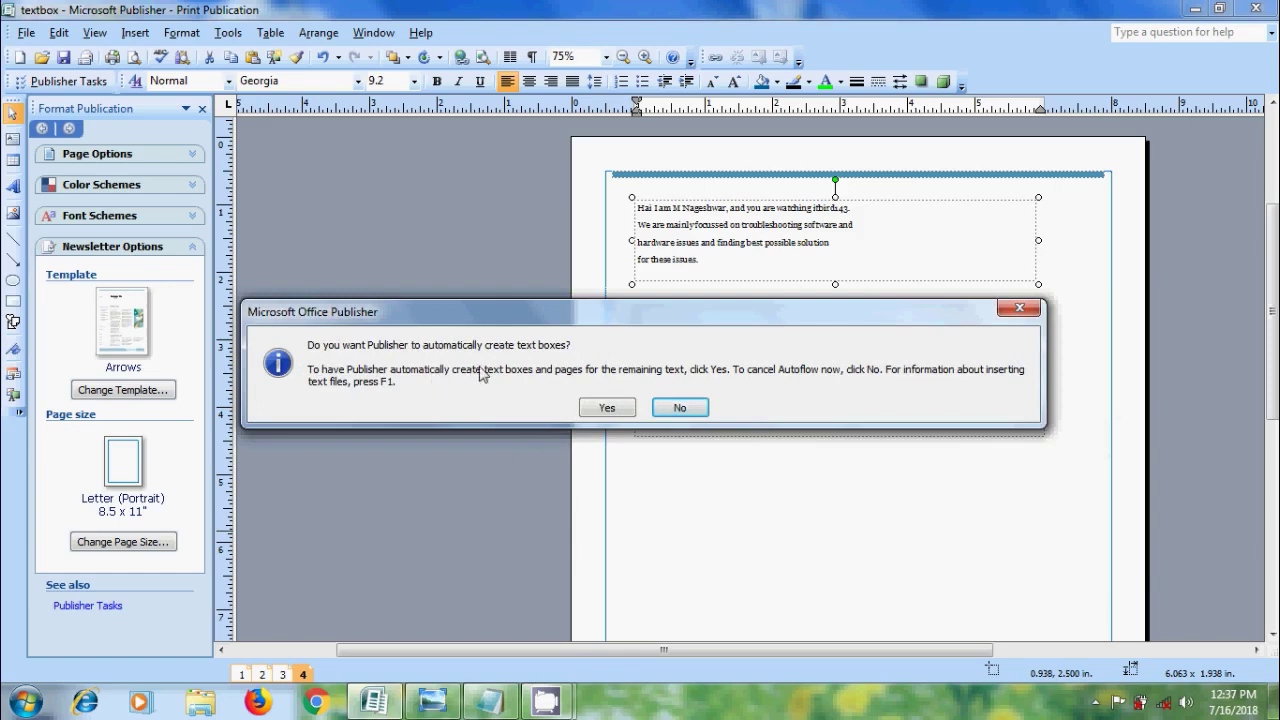
{"action": "left_click", "coordinate": [610, 408]}
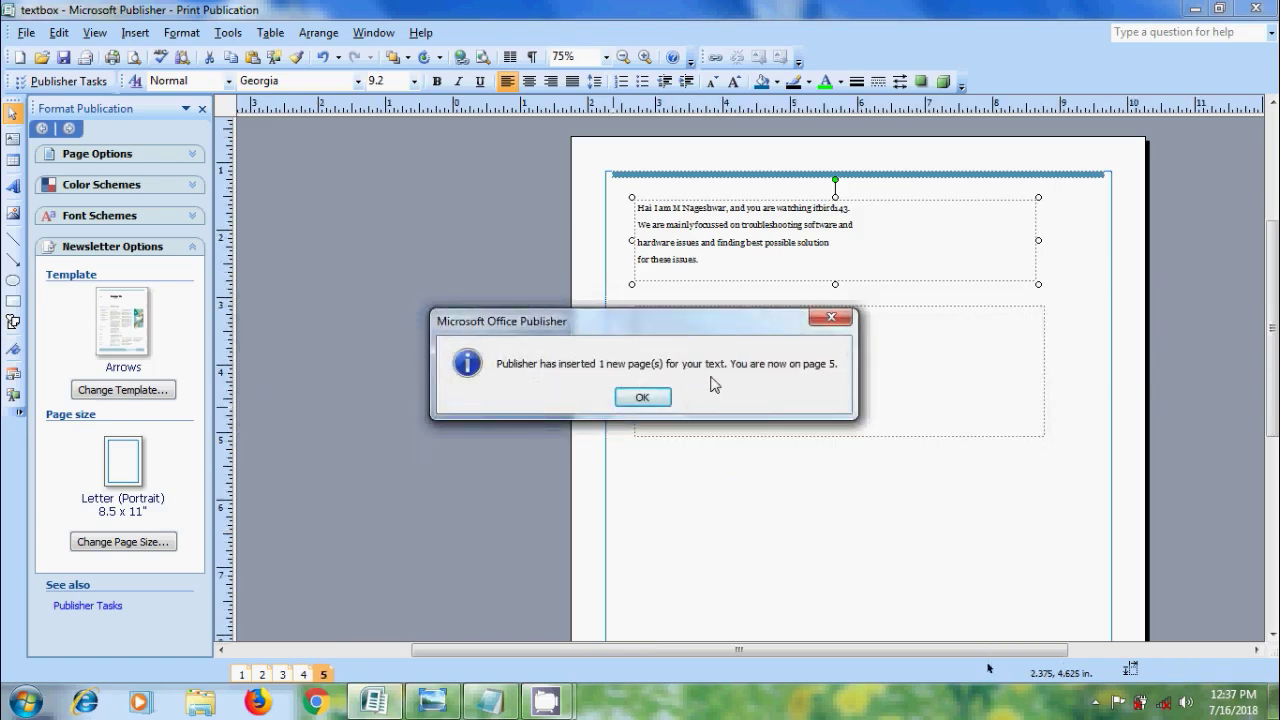
{"action": "left_click", "coordinate": [642, 398]}
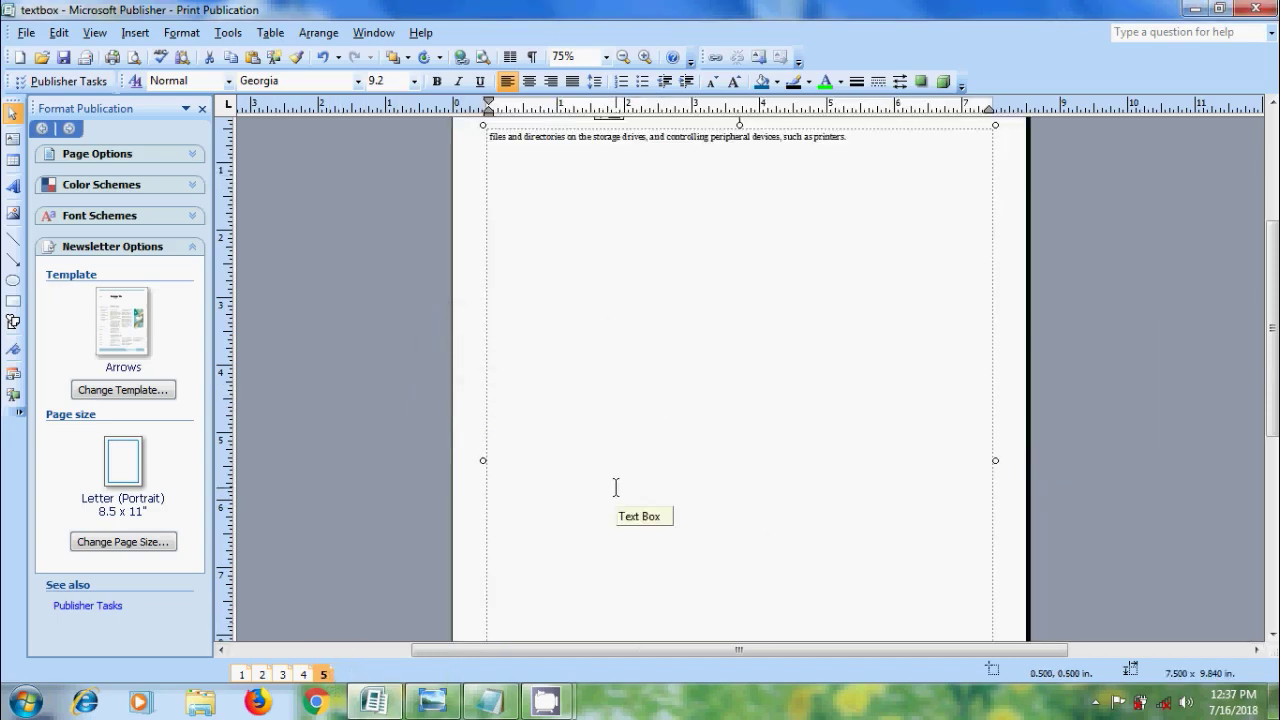
- Return to page 4 and extend the lower text box downward to a height of about 3 in
{"action": "left_click", "coordinate": [303, 674]}
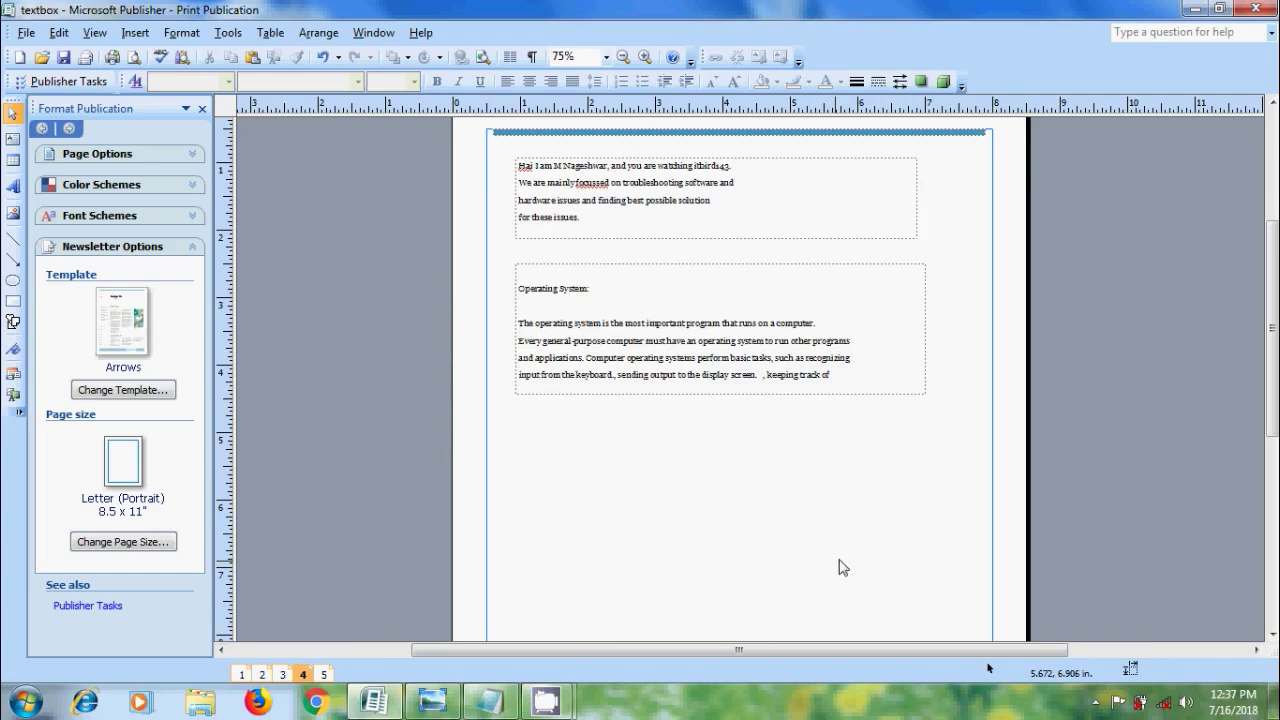
{"action": "left_click", "coordinate": [836, 392]}
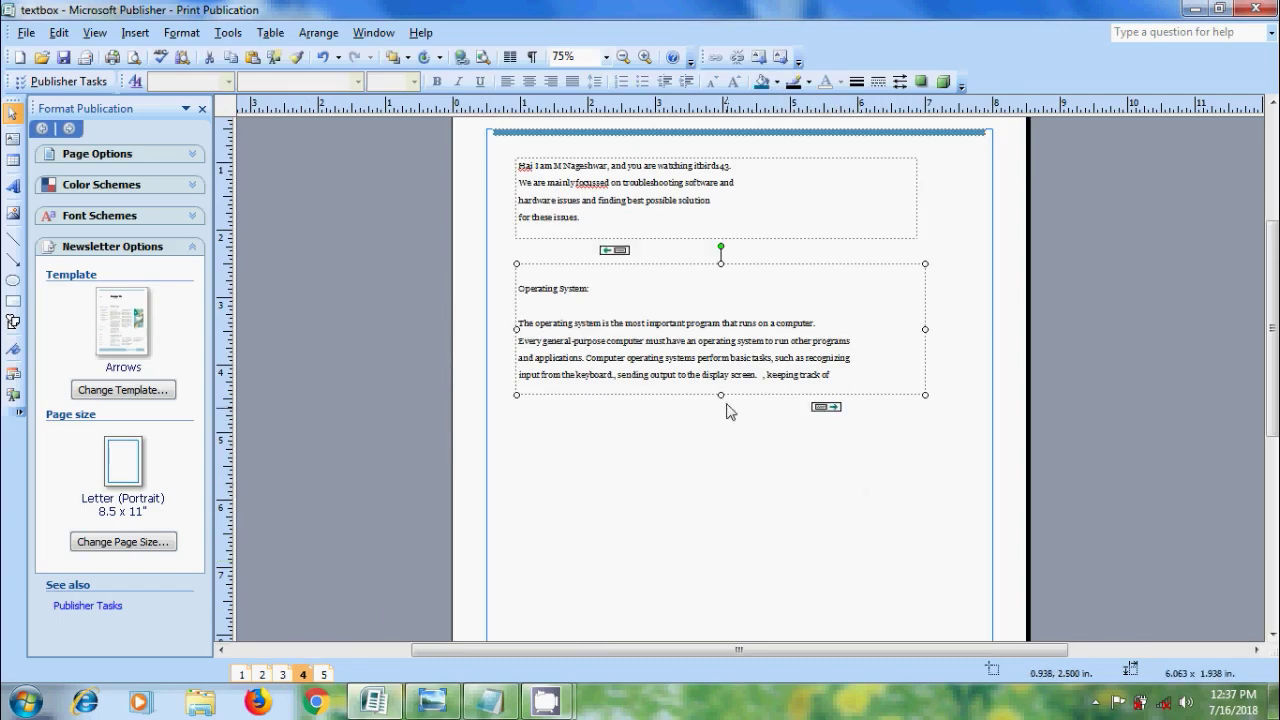
{"action": "left_click_drag", "start_coordinate": [721, 395], "coordinate": [721, 466]}
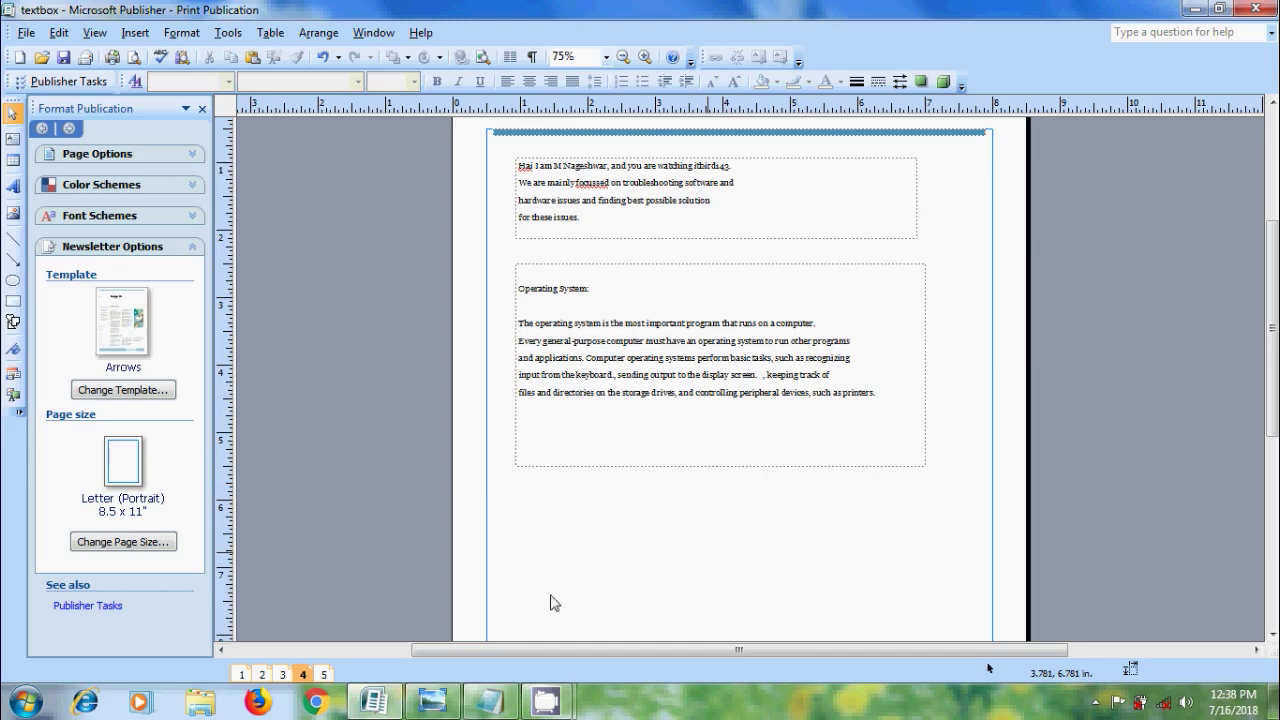
- Check page 5, copy the Newsletter Title text box from page 1 and paste it onto page 4
{"action": "left_click", "coordinate": [323, 674]}
{"action": "left_click", "coordinate": [241, 674]}
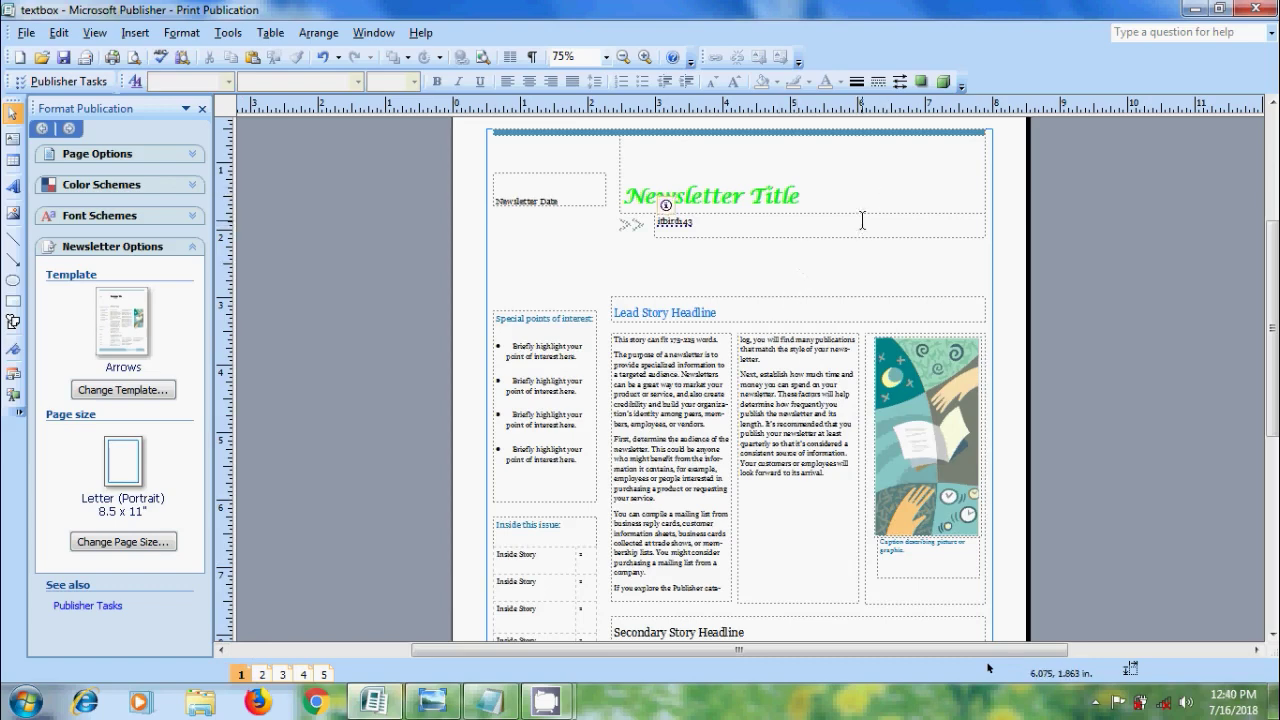
{"action": "left_click", "coordinate": [304, 675]}
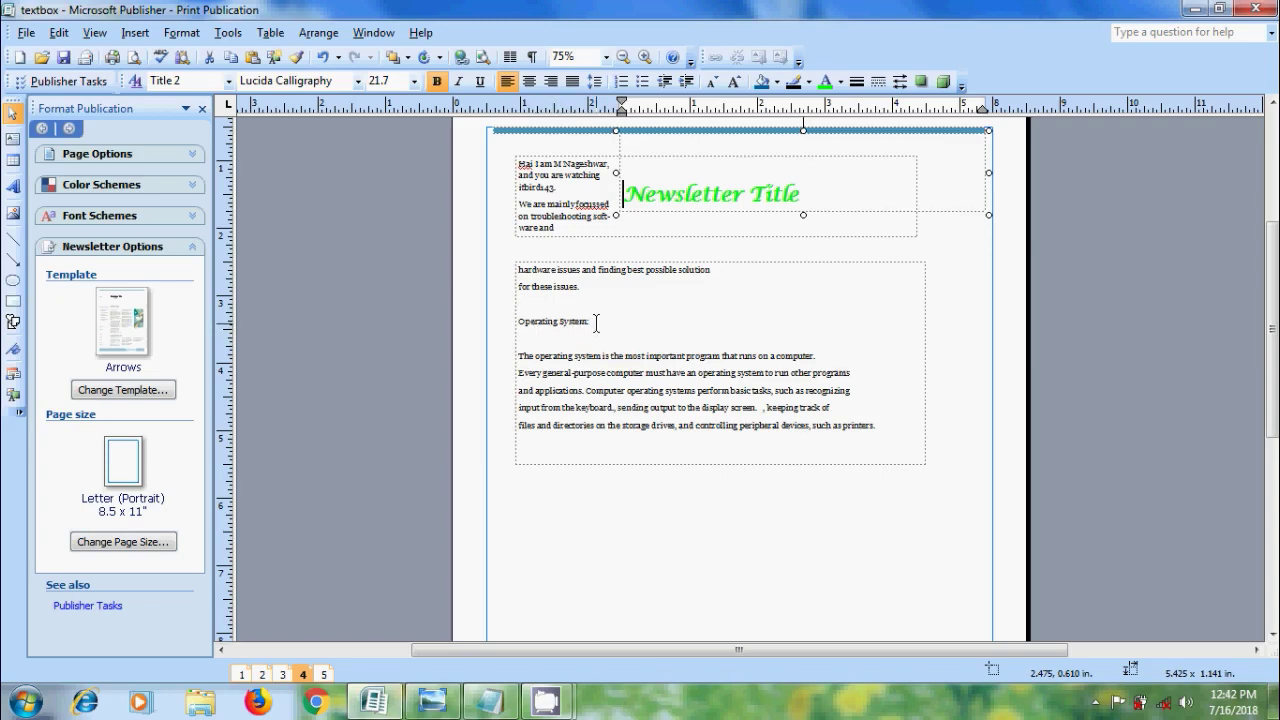
- Copy the "Operating System:" heading from the lower text box and paste it over the Newsletter Title text
{"action": "left_click_drag", "start_coordinate": [597, 321], "coordinate": [512, 323]}
{"action": "key", "text": "ctrl+c"}
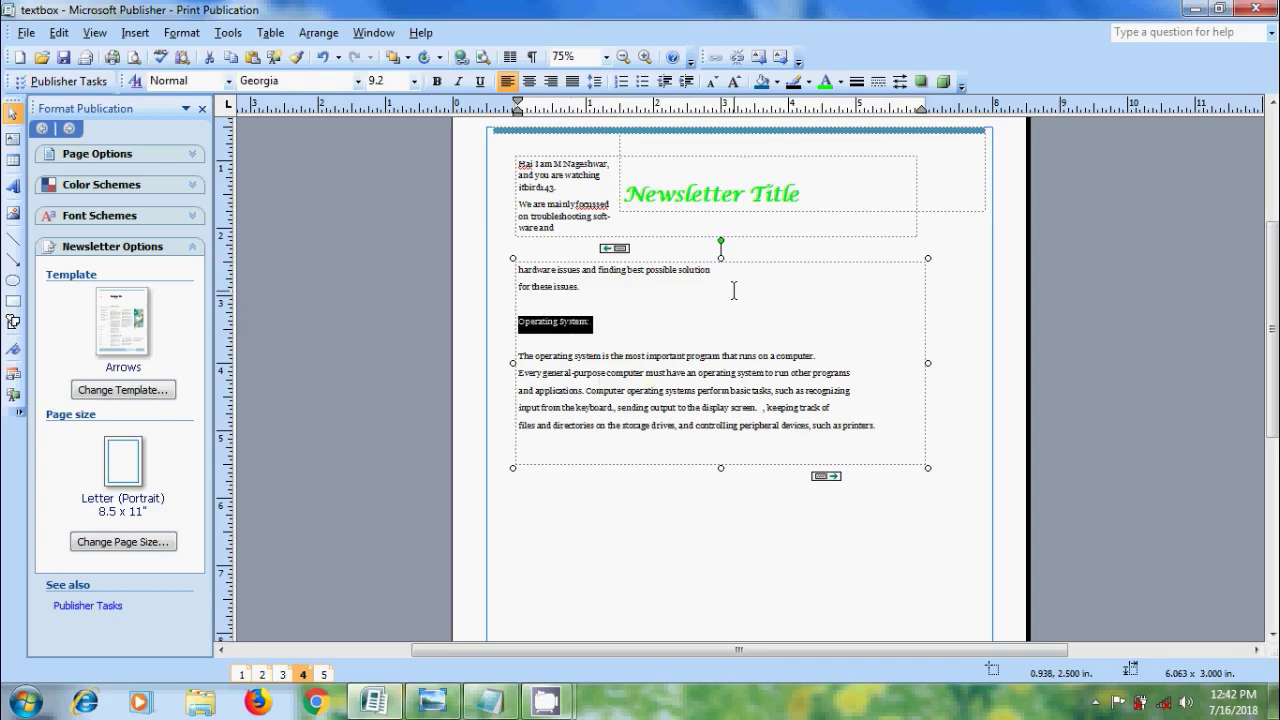
{"action": "triple_click", "coordinate": [804, 193]}
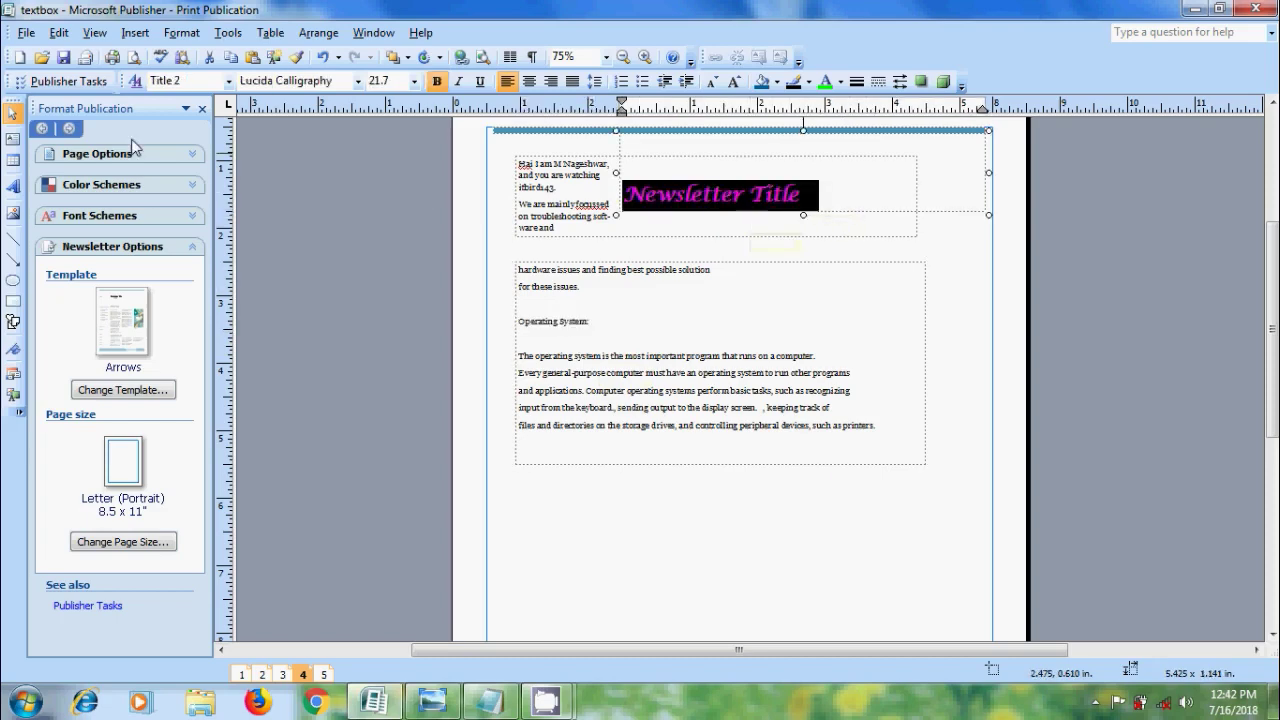
{"action": "left_click", "coordinate": [59, 32]}
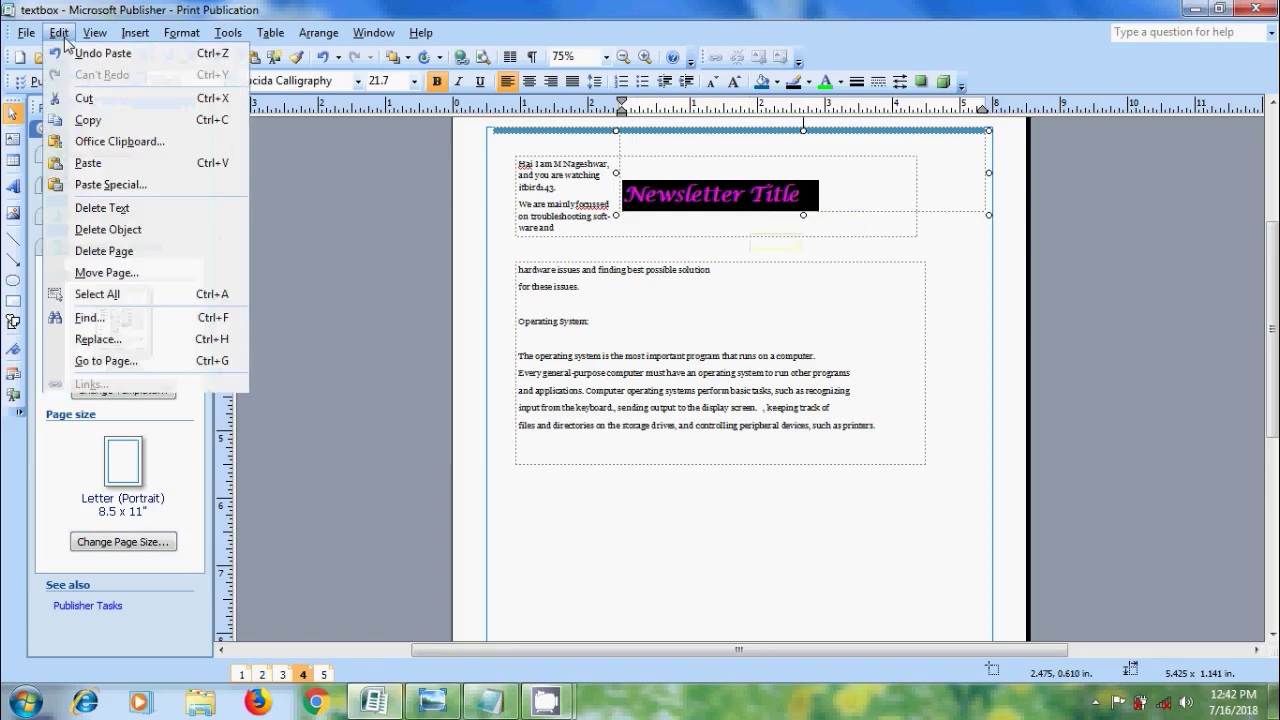
{"action": "left_click", "coordinate": [88, 163]}
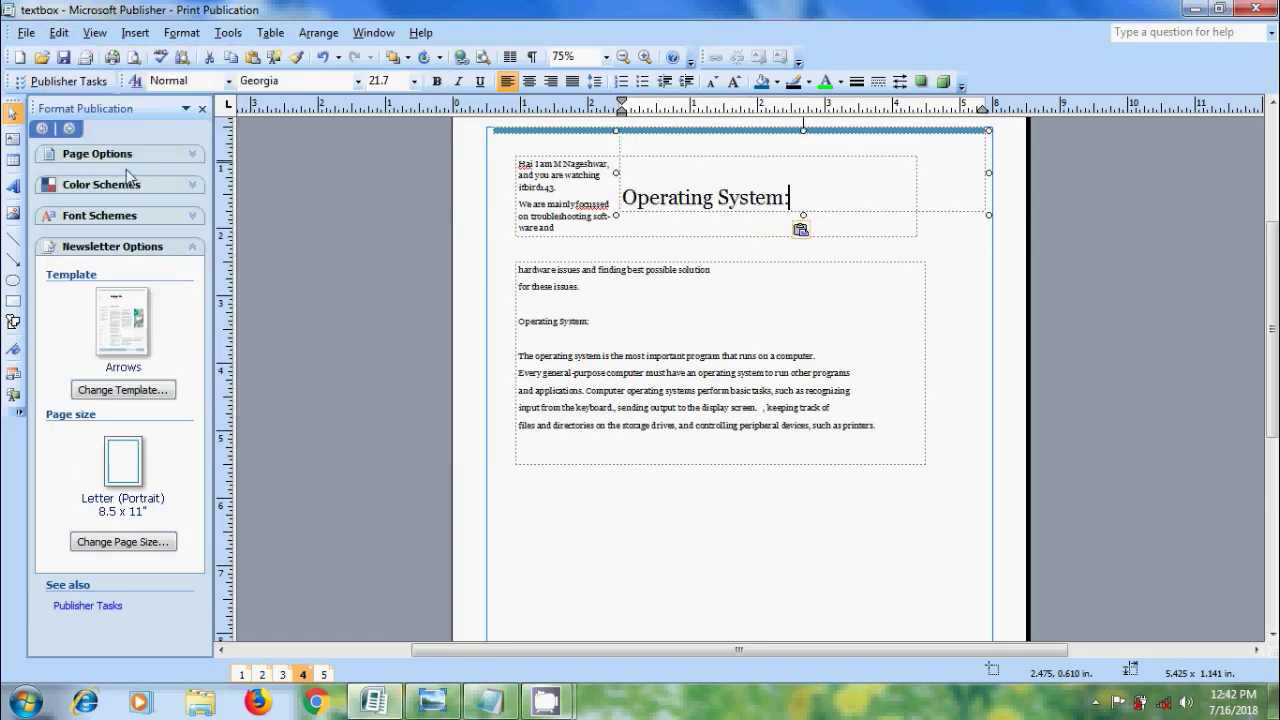
- Set the pasted heading to Keep Text Only so it takes on the title's formatting
{"action": "left_click", "coordinate": [816, 233]}
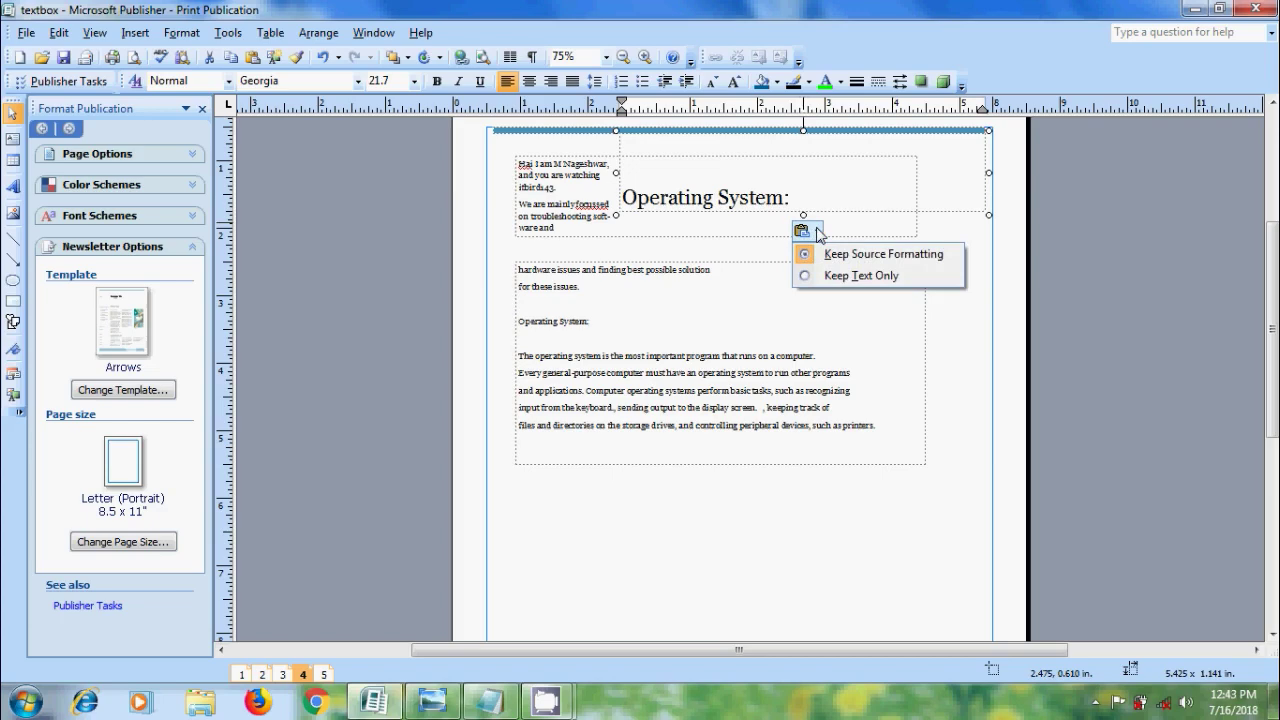
{"action": "left_click", "coordinate": [888, 279]}
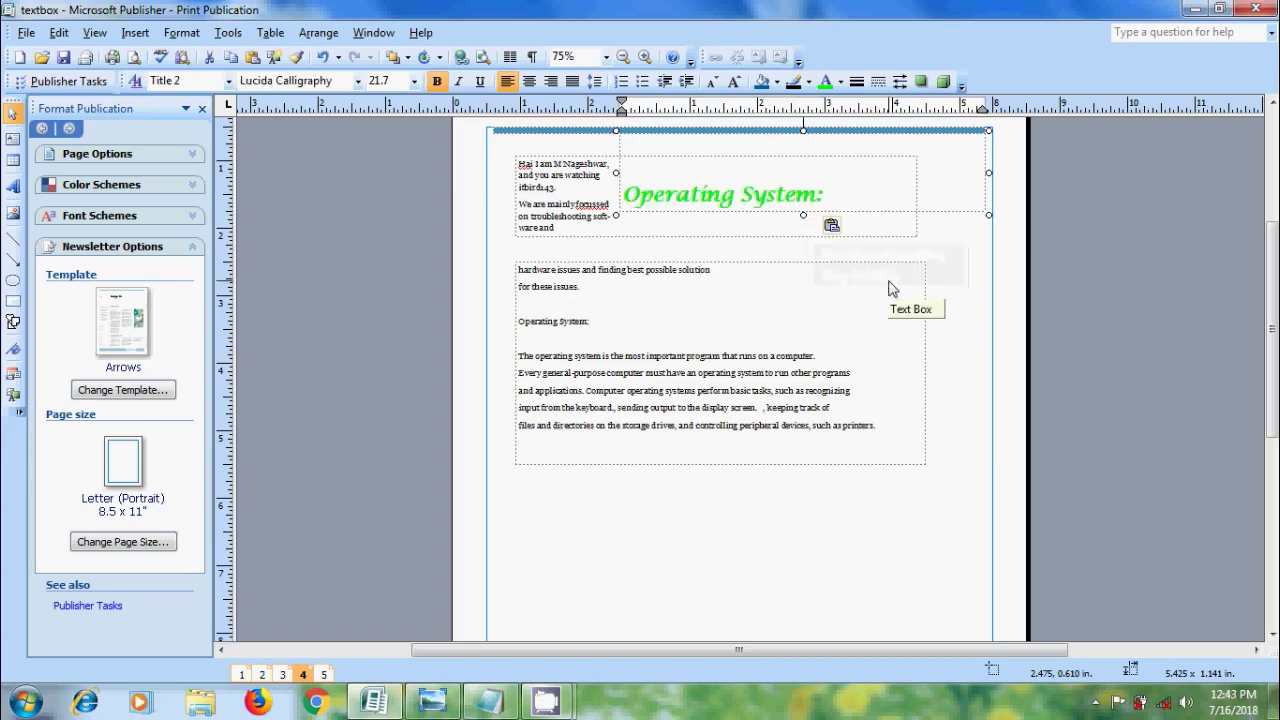
{"action": "key", "text": "BackSpace"}
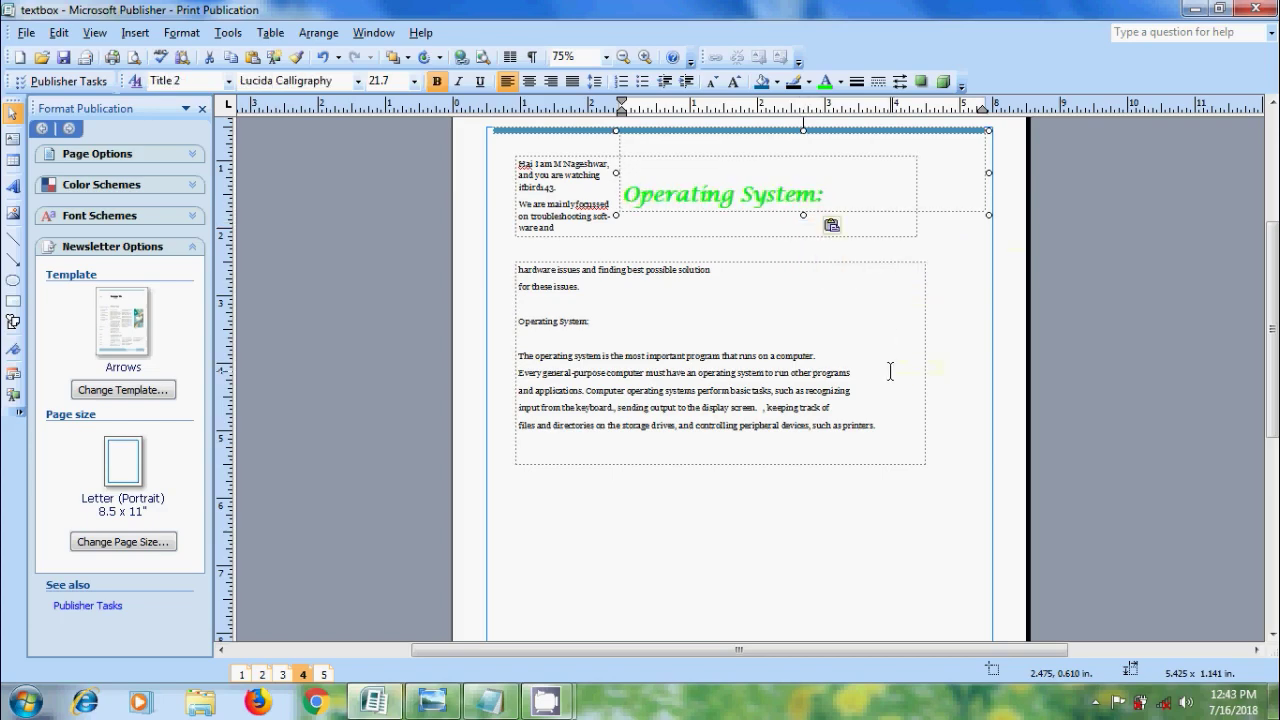
- Move the lower text box down, shrink the green title box to about 4.71 x 1.02 in and place it between the two text boxes
{"action": "left_click", "coordinate": [769, 263]}
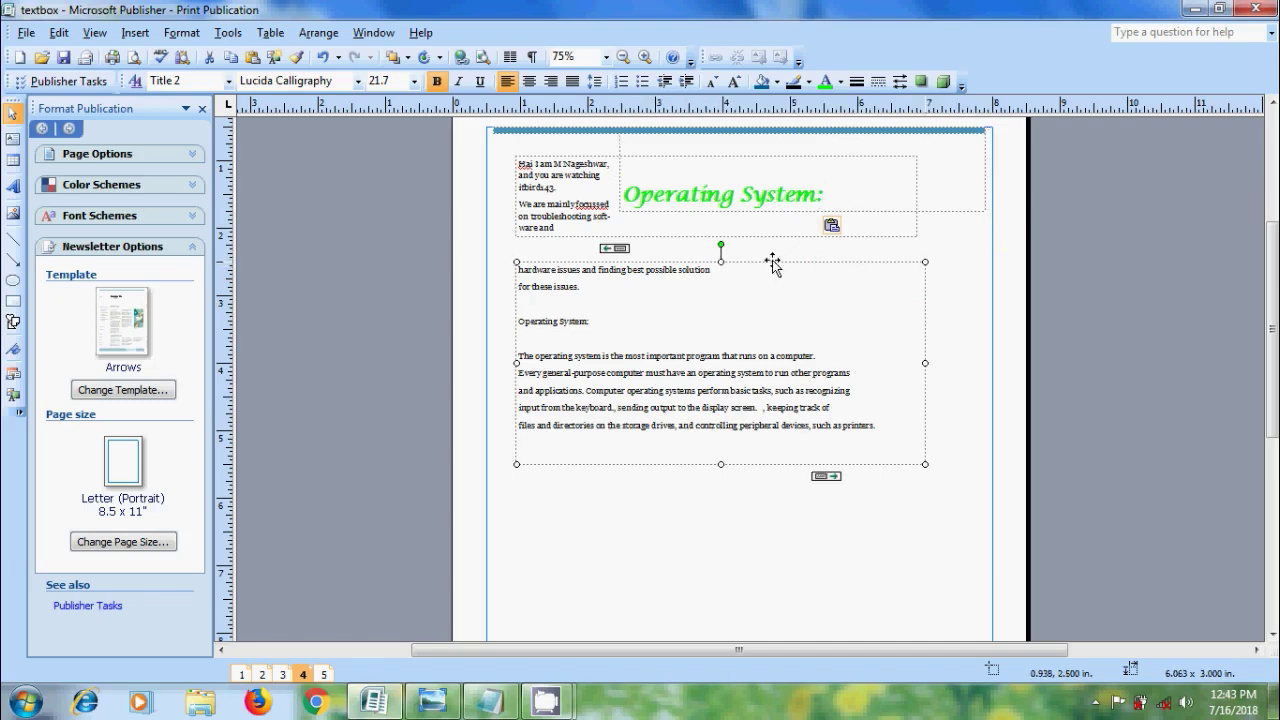
{"action": "left_click_drag", "start_coordinate": [769, 263], "coordinate": [774, 322]}
{"action": "left_click", "coordinate": [975, 210]}
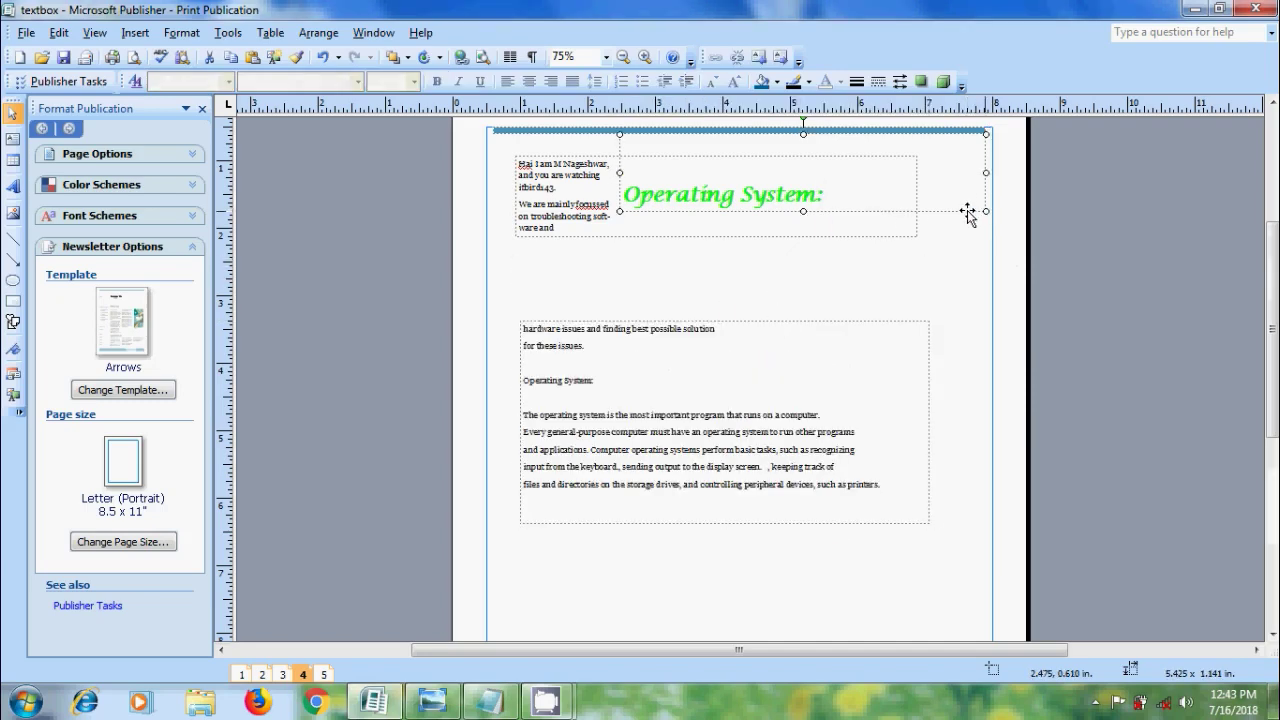
{"action": "left_click_drag", "start_coordinate": [983, 210], "coordinate": [938, 203]}
{"action": "left_click_drag", "start_coordinate": [856, 218], "coordinate": [758, 318]}
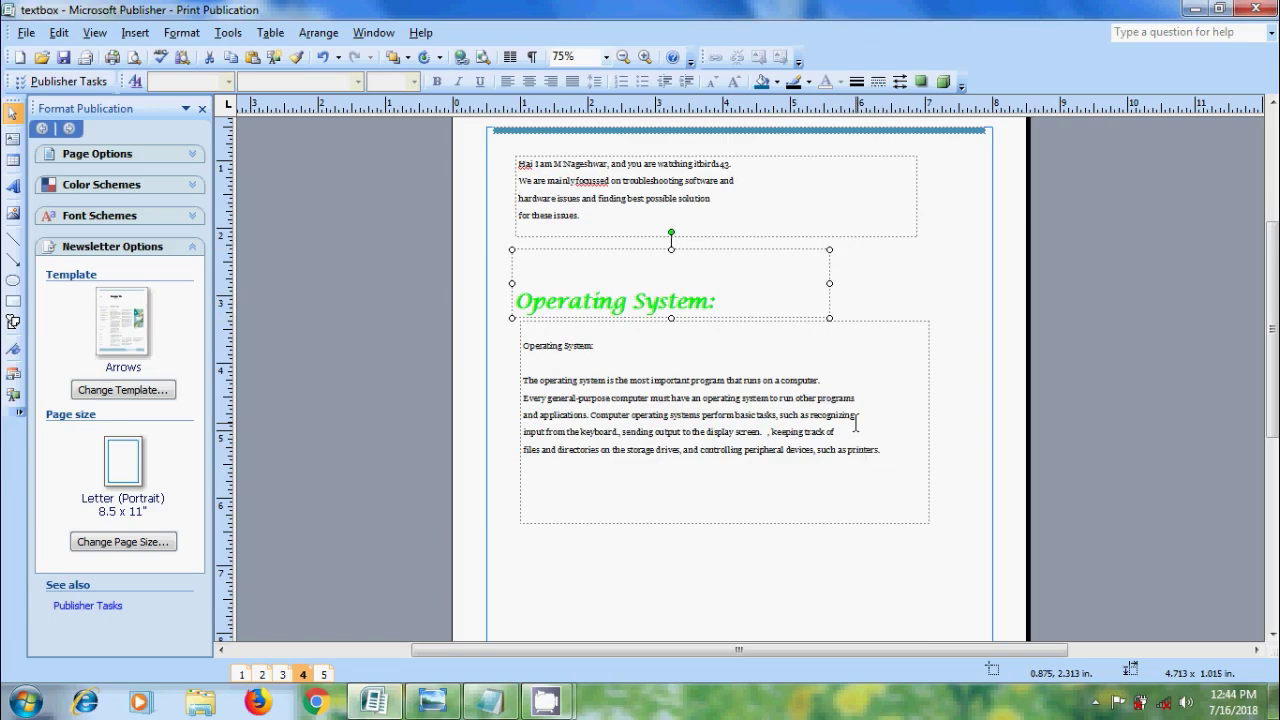
- Select all three text boxes on page 4 together and clear the selection
{"action": "left_click", "coordinate": [892, 323], "text": "shift"}
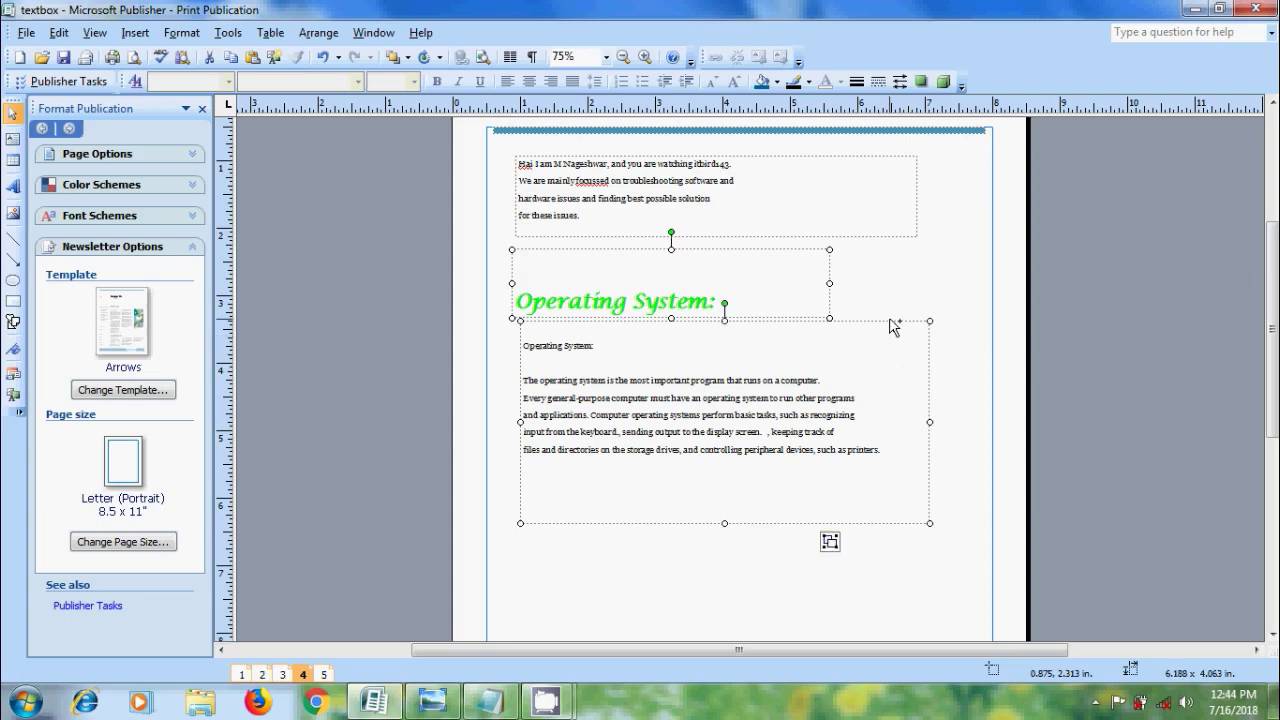
{"action": "left_click", "coordinate": [893, 235], "text": "shift"}
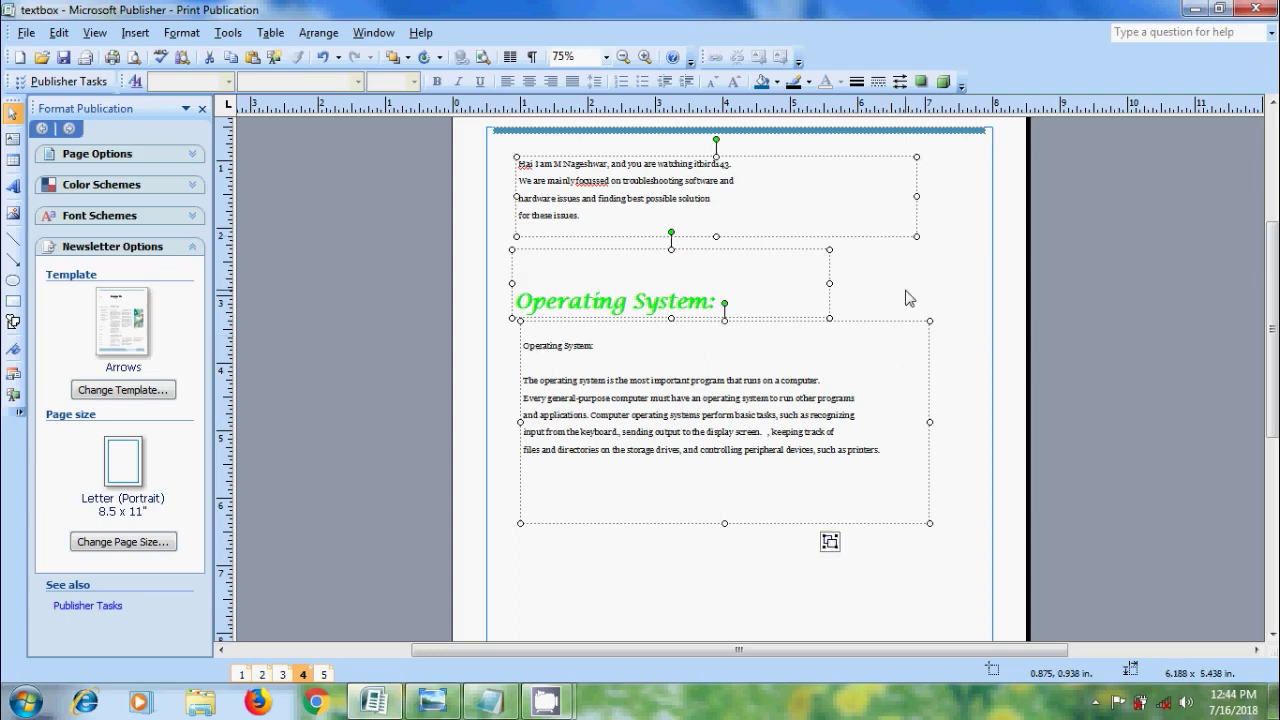
{"action": "left_click", "coordinate": [723, 578]}
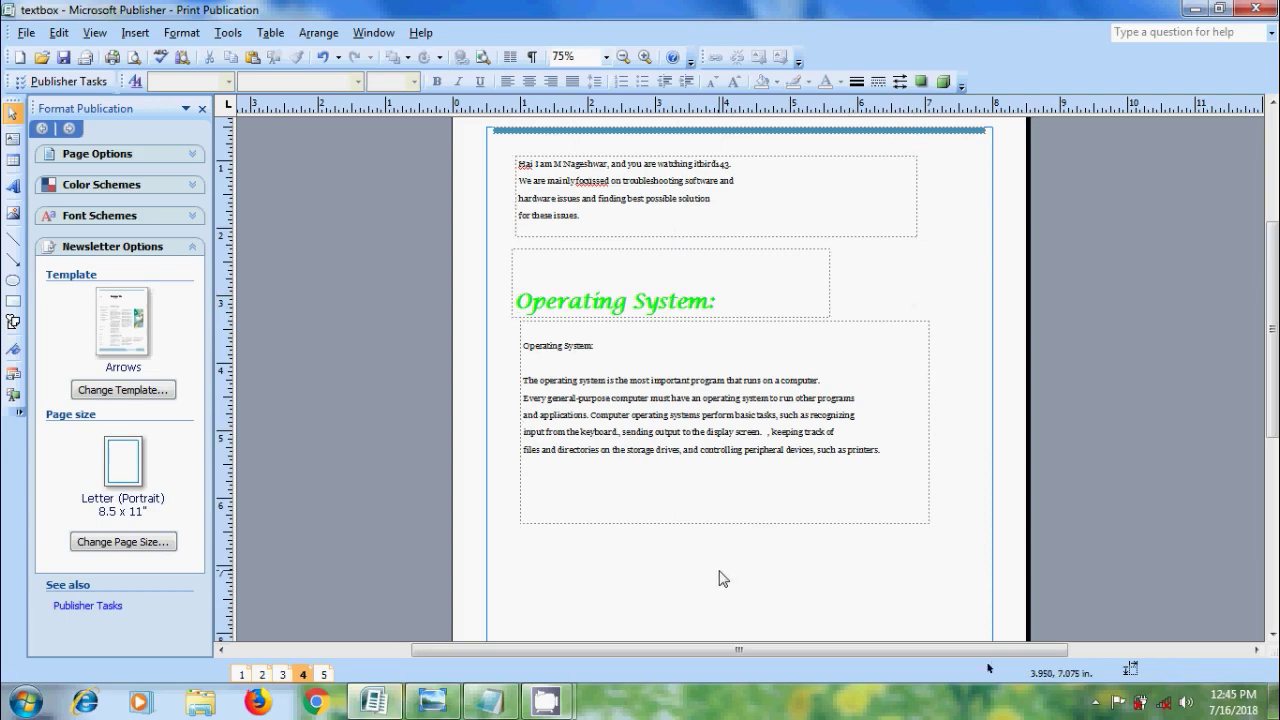
- Select all the text in the linked text boxes at once and deselect it
{"action": "left_click", "coordinate": [750, 437]}
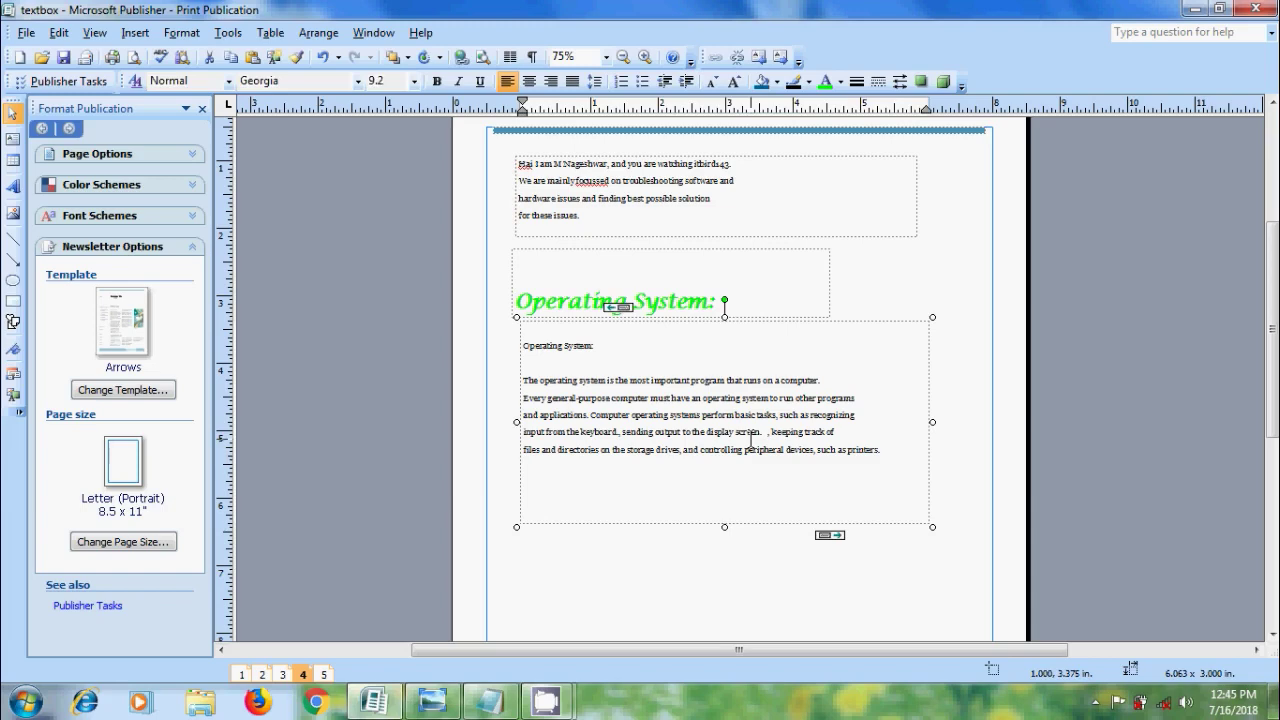
{"action": "key", "text": "ctrl+a"}
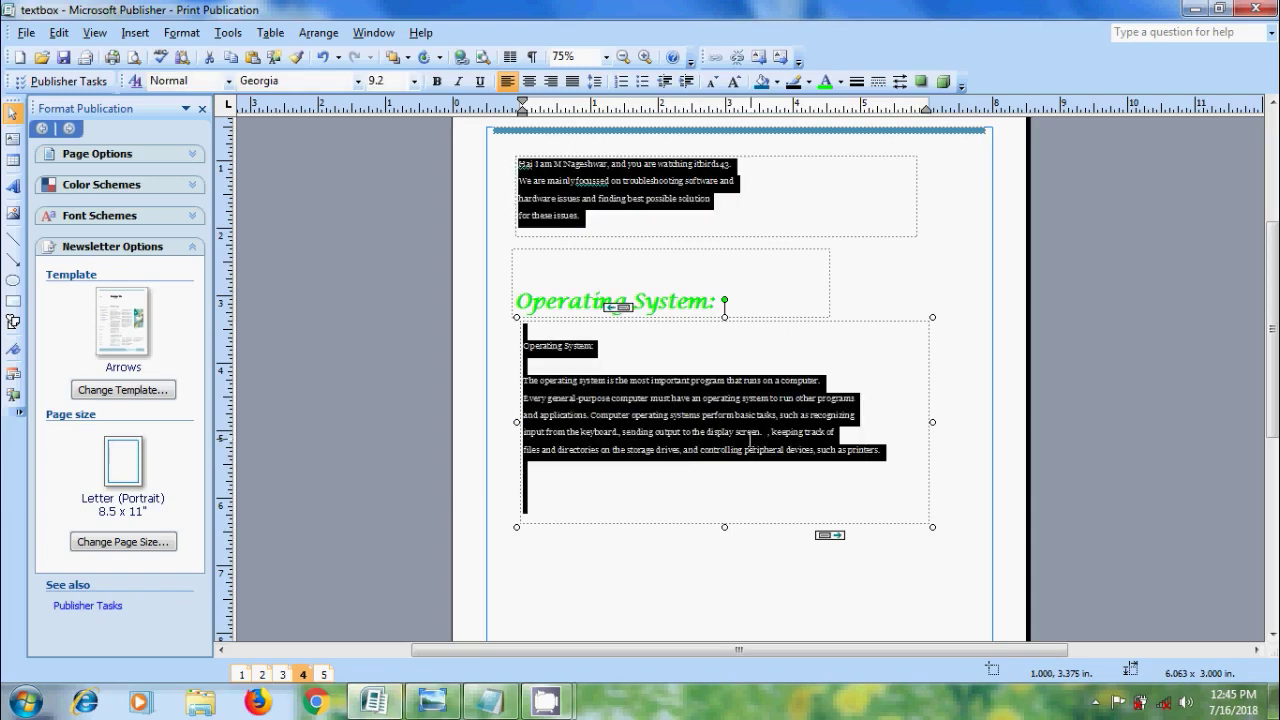
{"action": "left_click", "coordinate": [777, 606]}
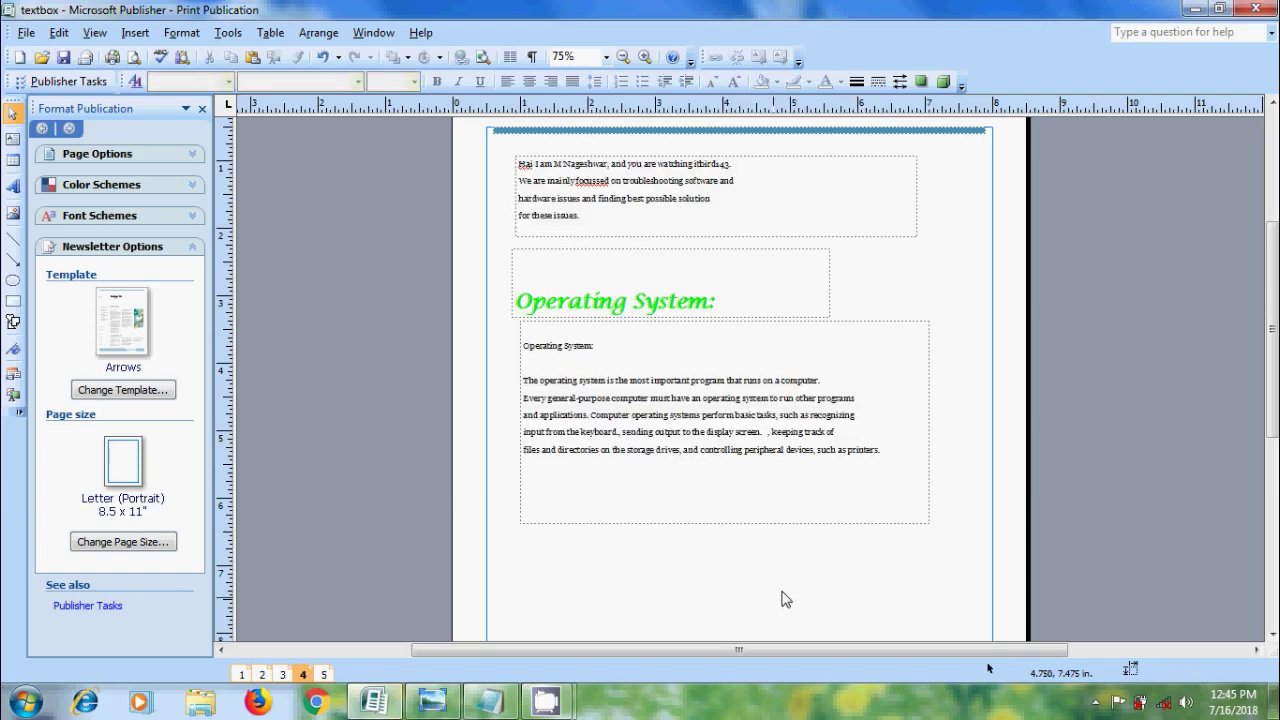
- Demonstrate selecting a word and a line in the lower text box, ending with the range from "Operating System:" through "such as printers."
{"action": "double_click", "coordinate": [863, 449]}
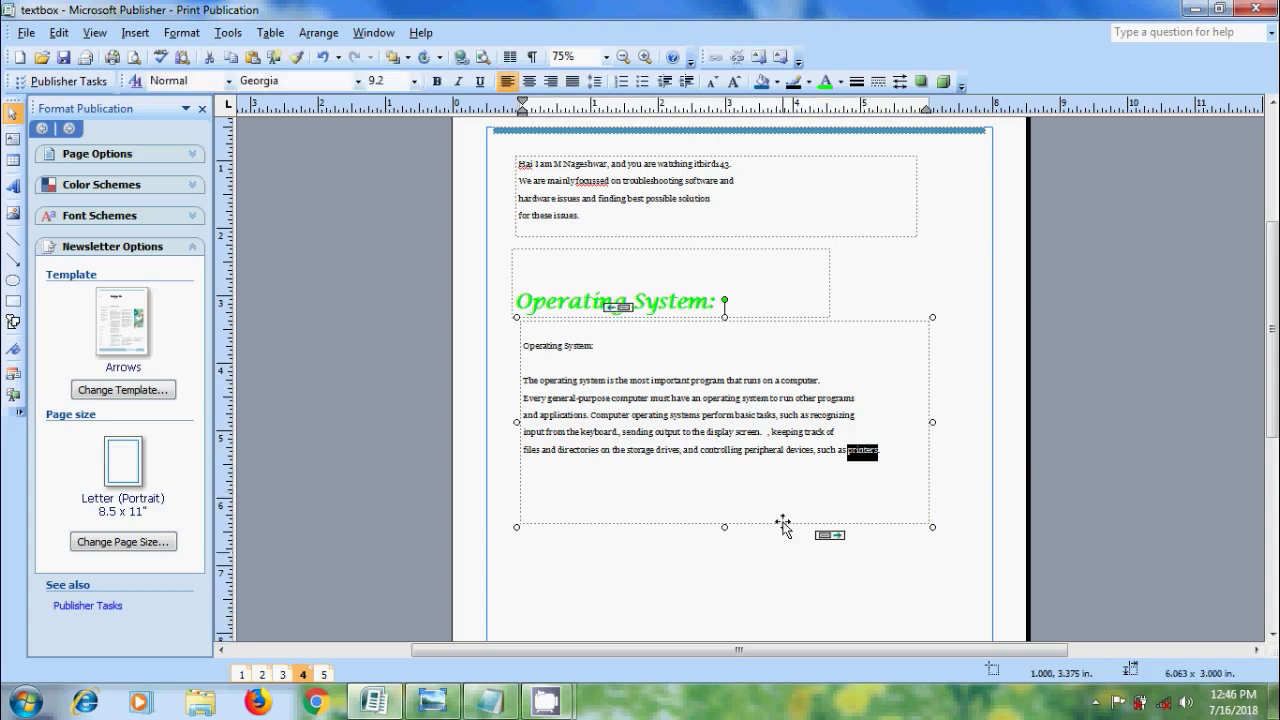
{"action": "triple_click", "coordinate": [786, 451]}
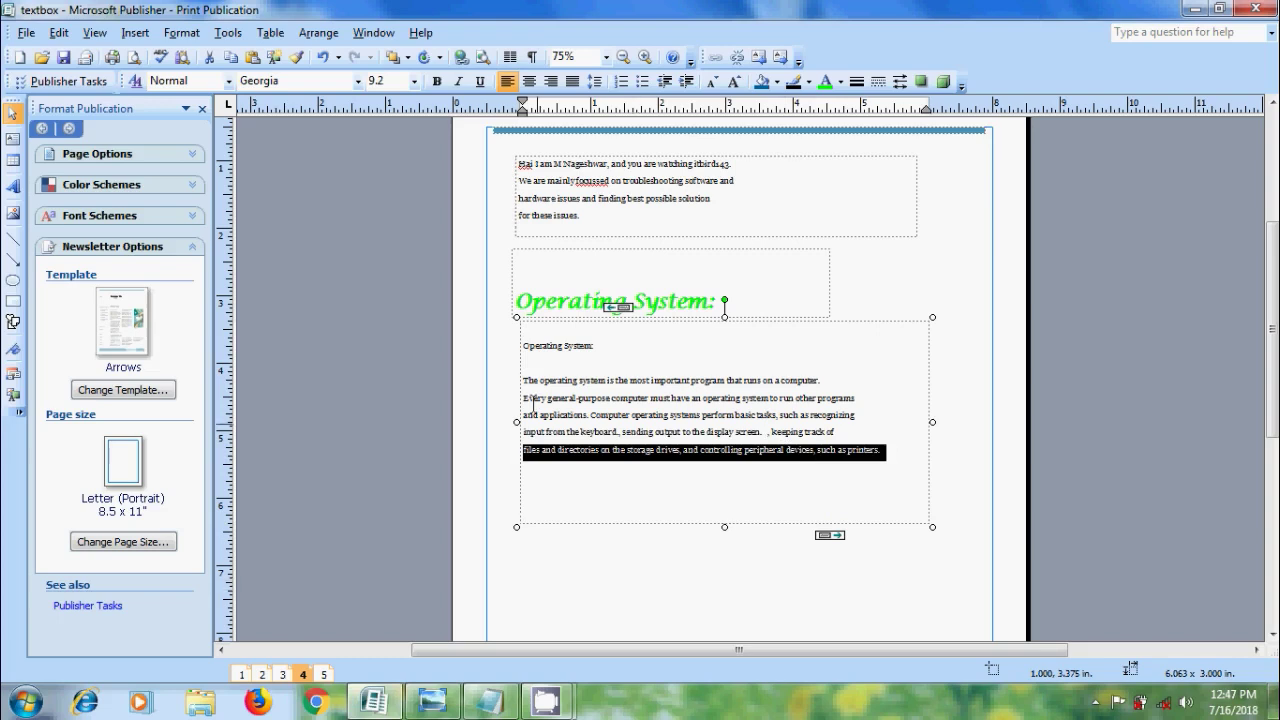
{"action": "left_click", "coordinate": [525, 345]}
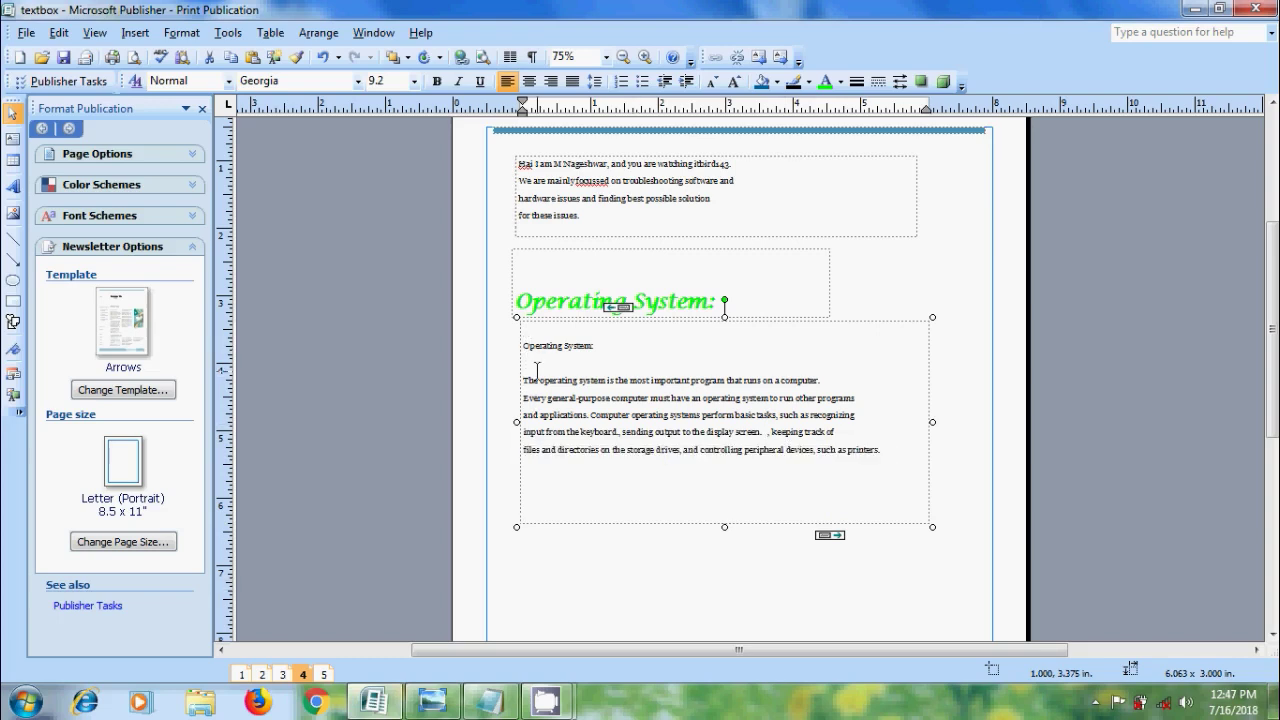
{"action": "left_click", "coordinate": [888, 456], "text": "shift"}
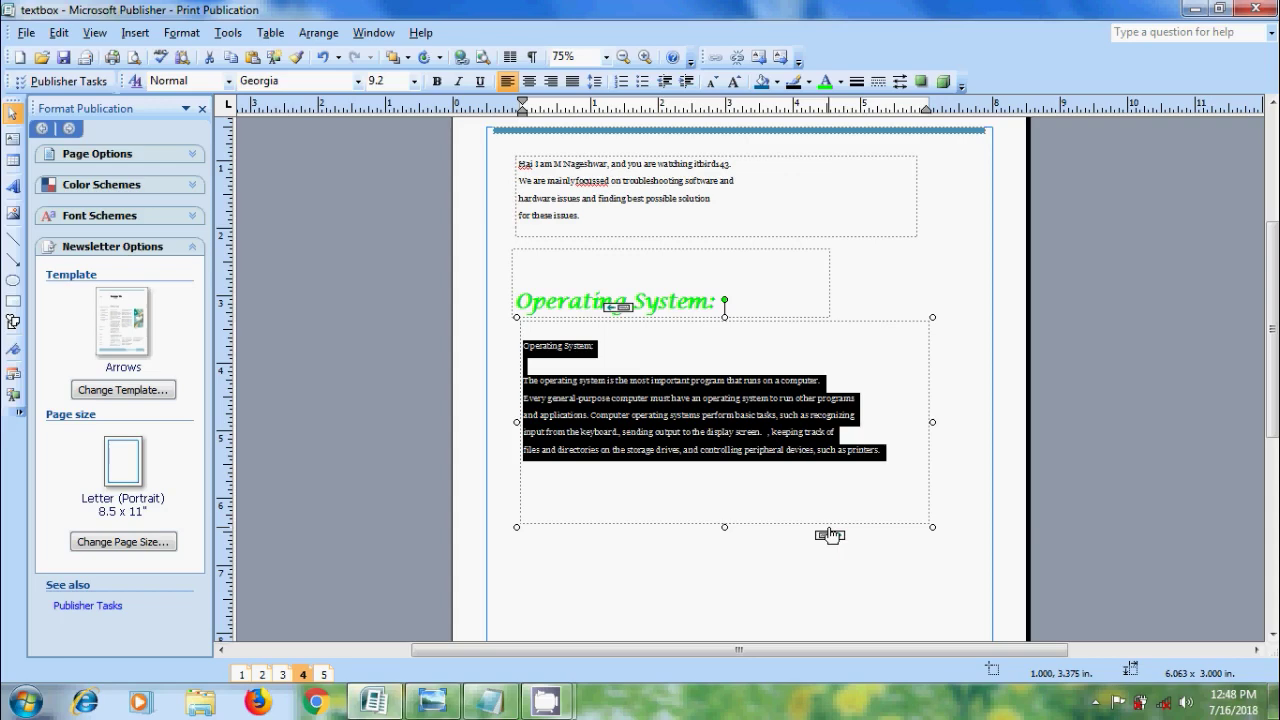
- Switch to the textbox image in Windows Photo Viewer and minimize the open windows to show the desktop
{"action": "left_click", "coordinate": [434, 700]}
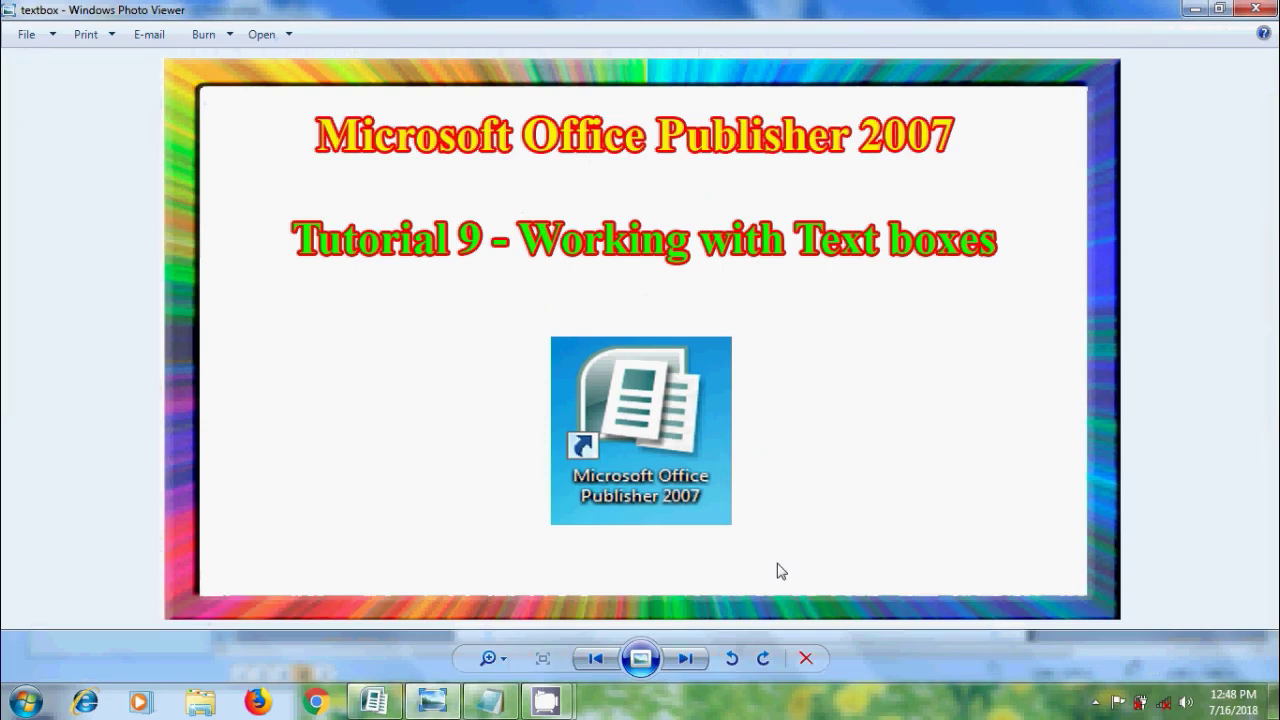
{"action": "left_click", "coordinate": [1195, 9]}
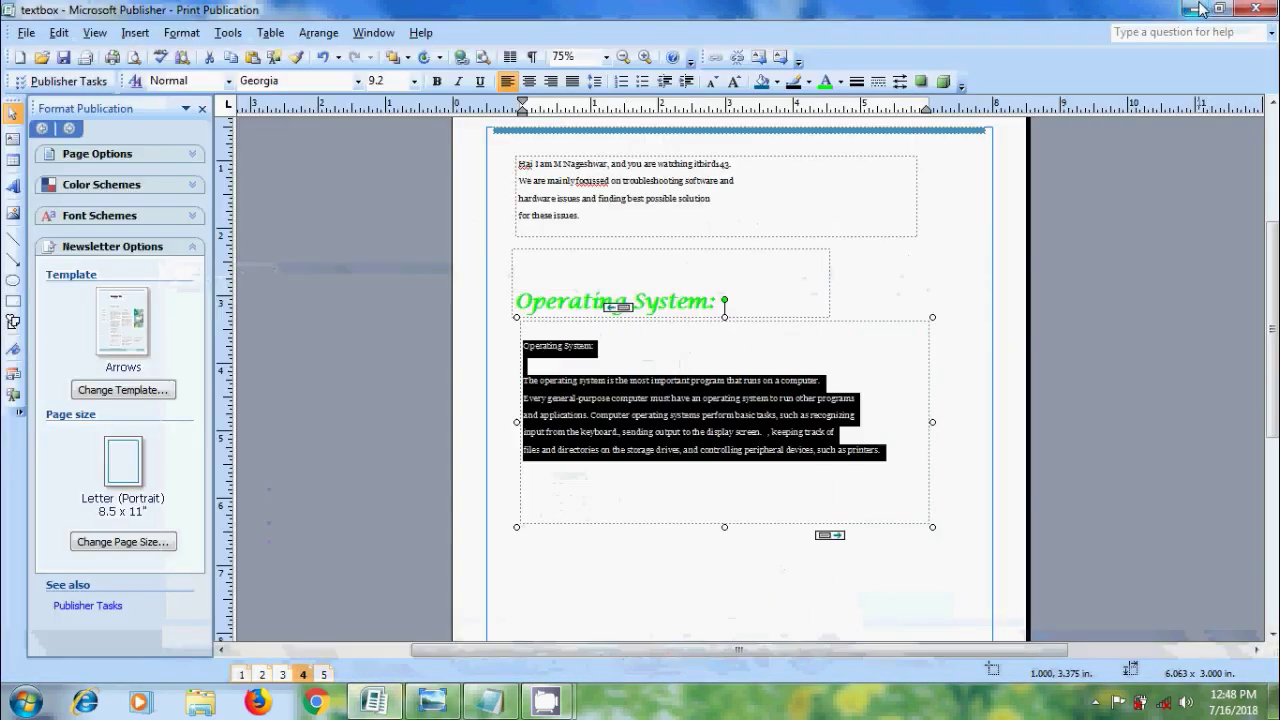
{"action": "left_click", "coordinate": [1199, 9]}
{"action": "left_click", "coordinate": [1199, 9]}
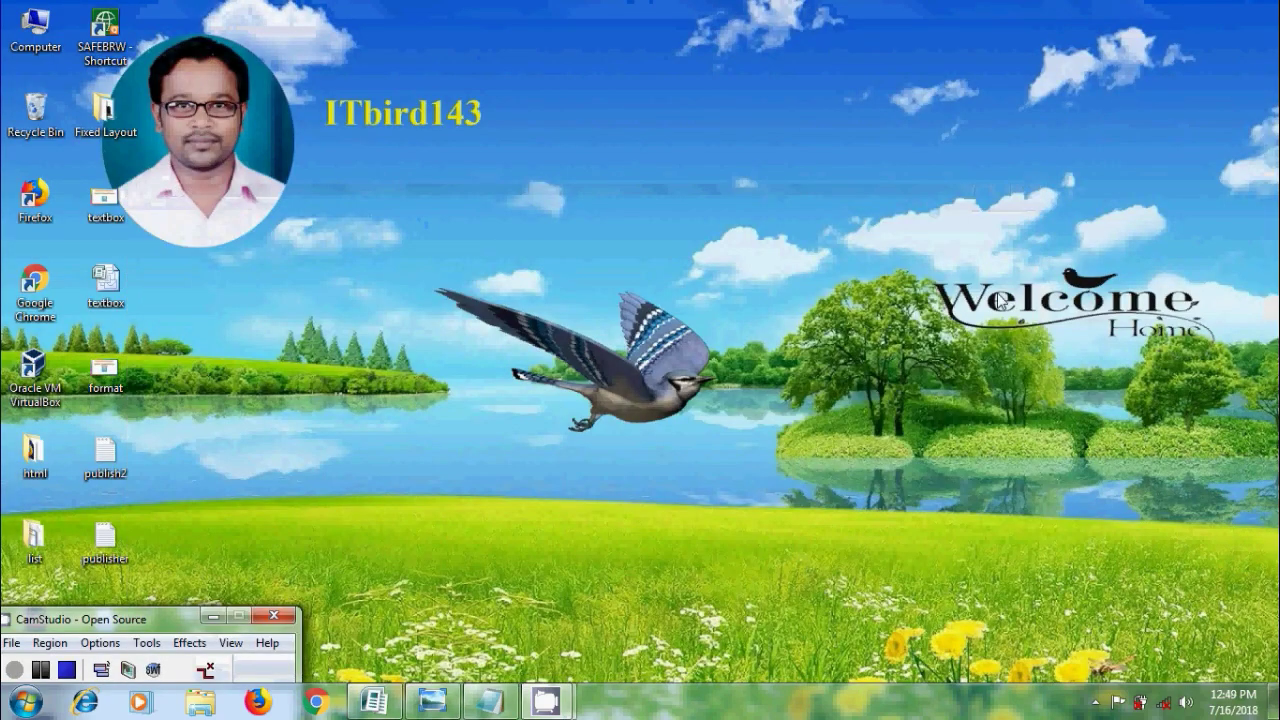